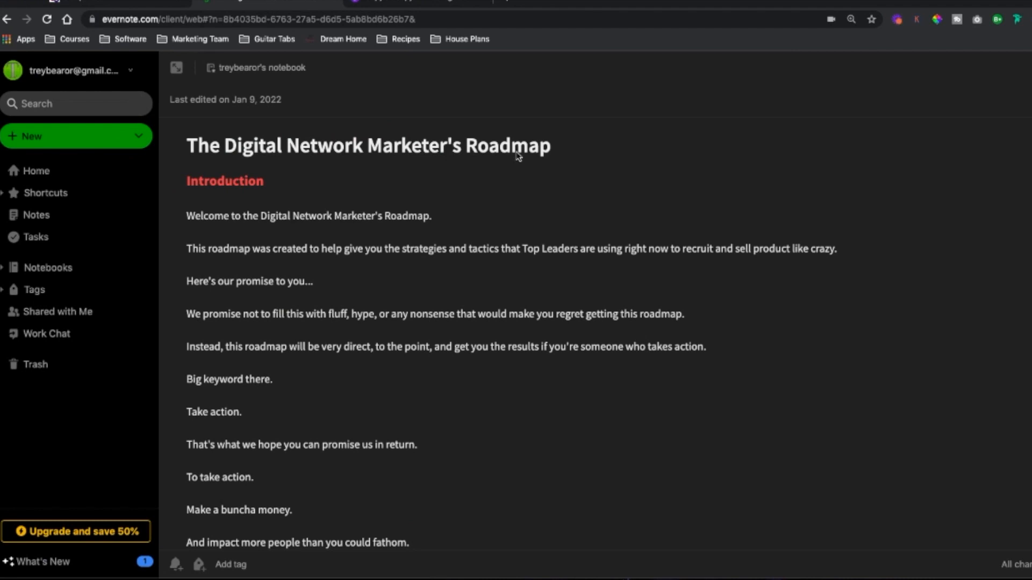
Step: Browse the roadmap note, then switch to the Canva ebook design and scroll through its opening pages
scroll(326, 242, "down", 4)
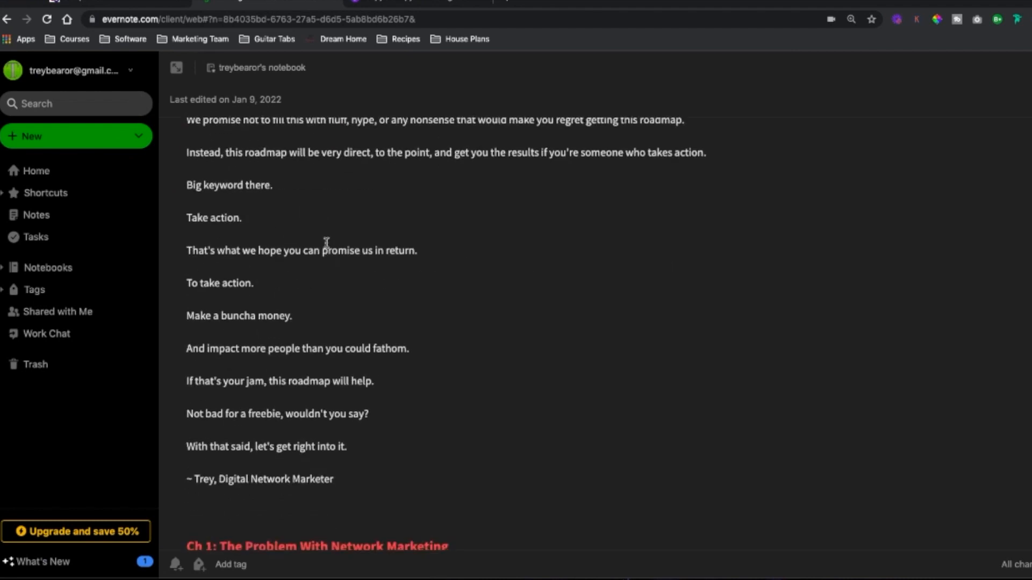
left_click(400, 3)
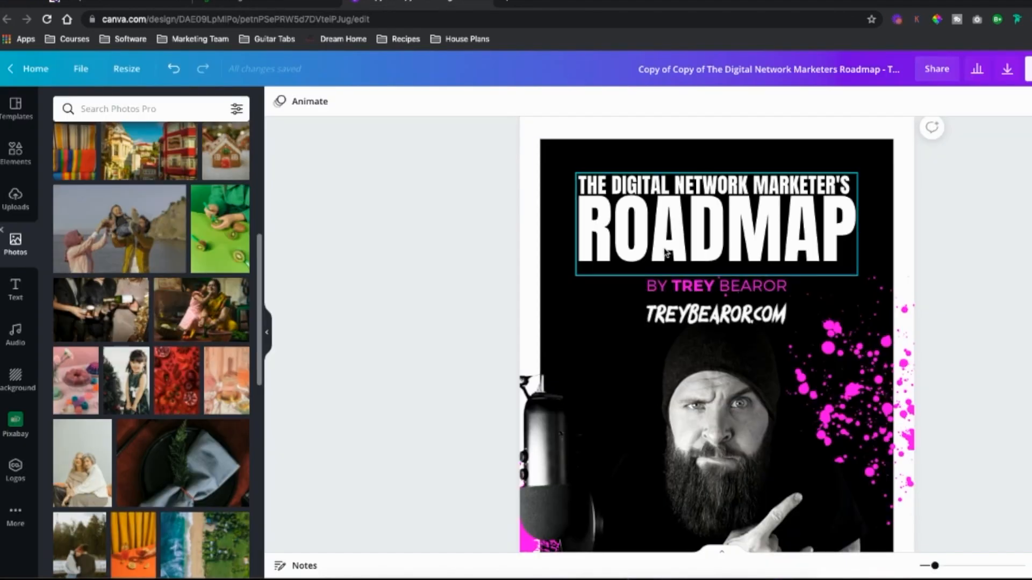
scroll(627, 269, "down", 8)
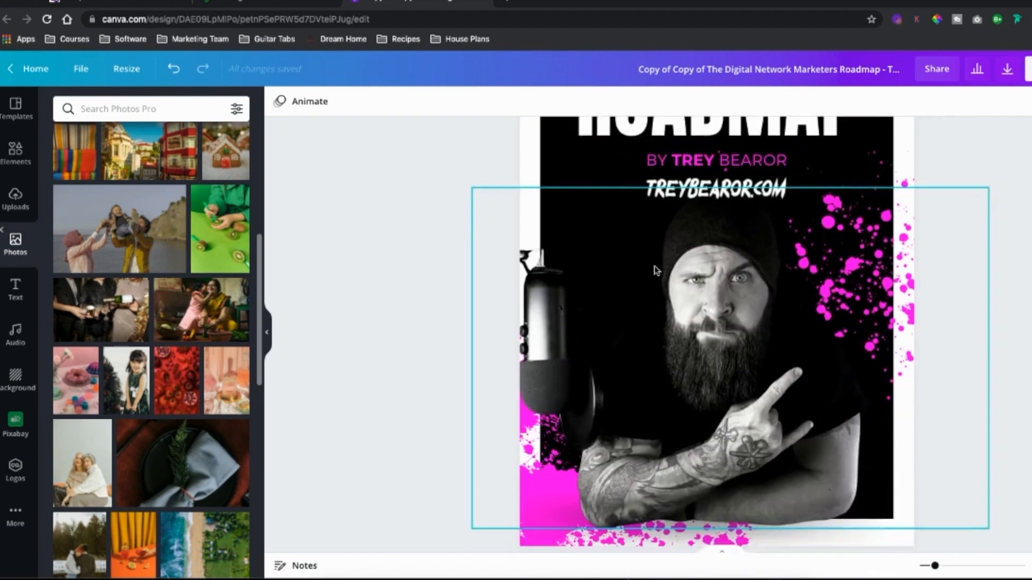
scroll(655, 269, "down", 10)
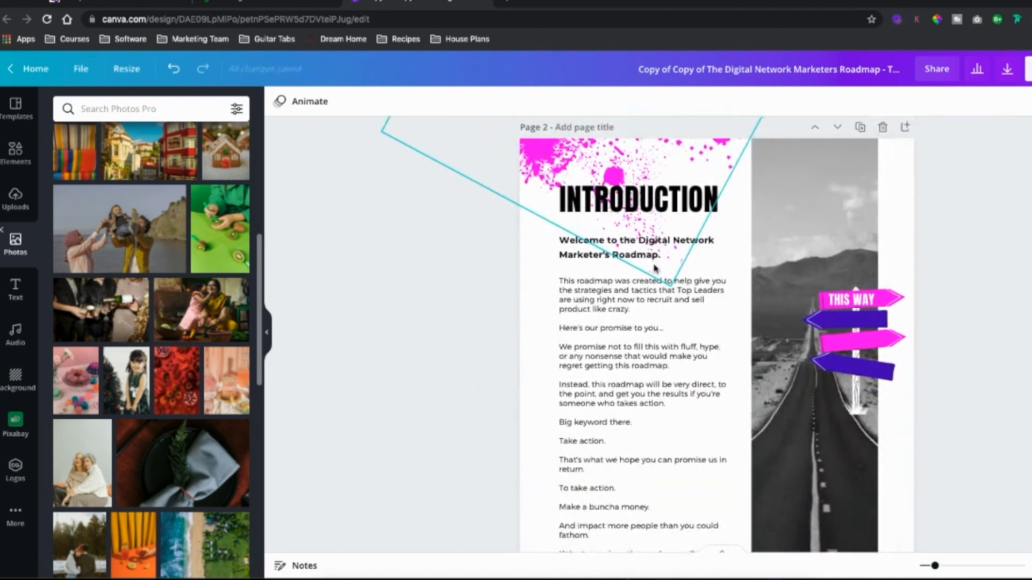
scroll(654, 267, "down", 10)
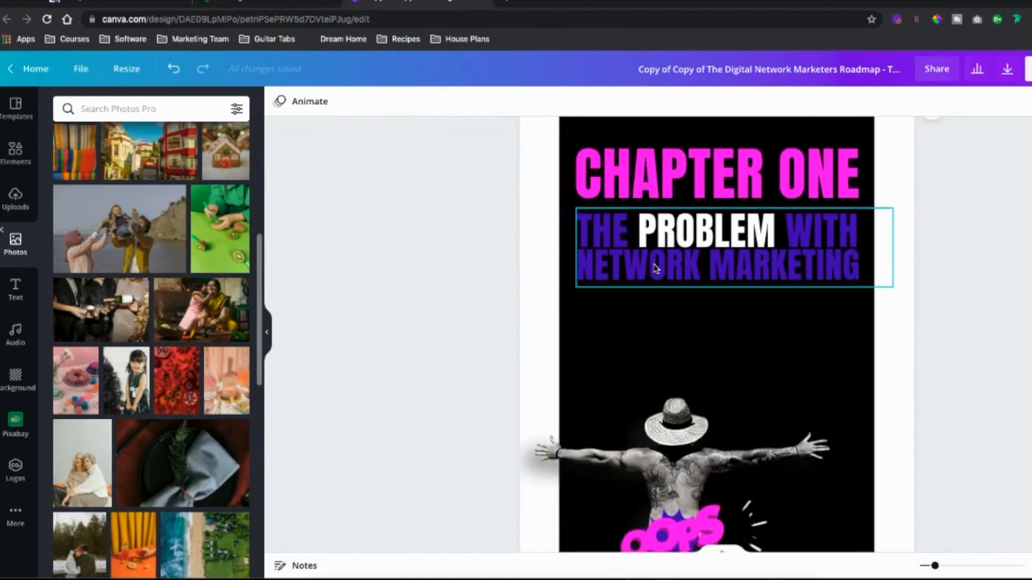
scroll(655, 269, "down", 4)
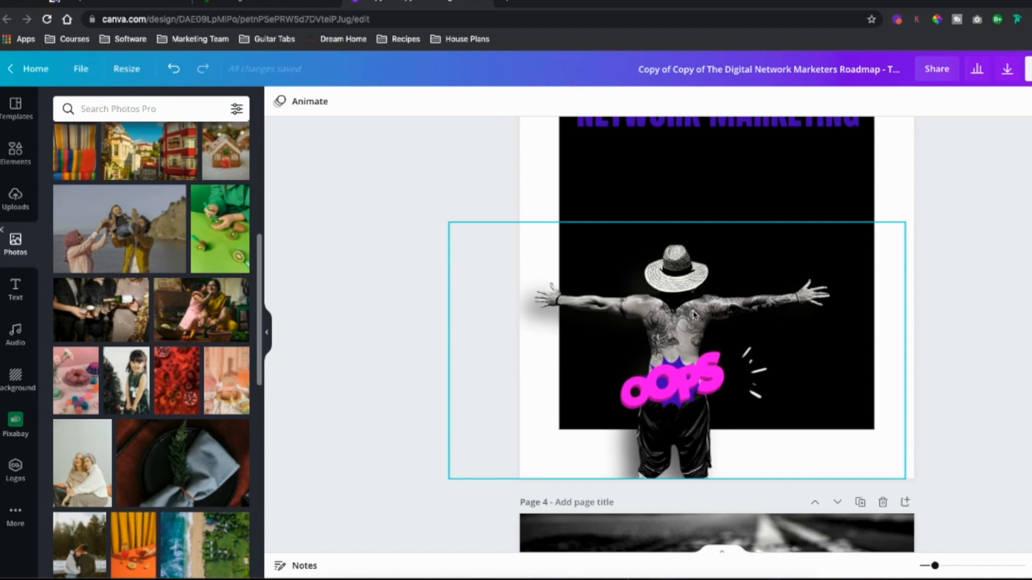
scroll(707, 307, "down", 4)
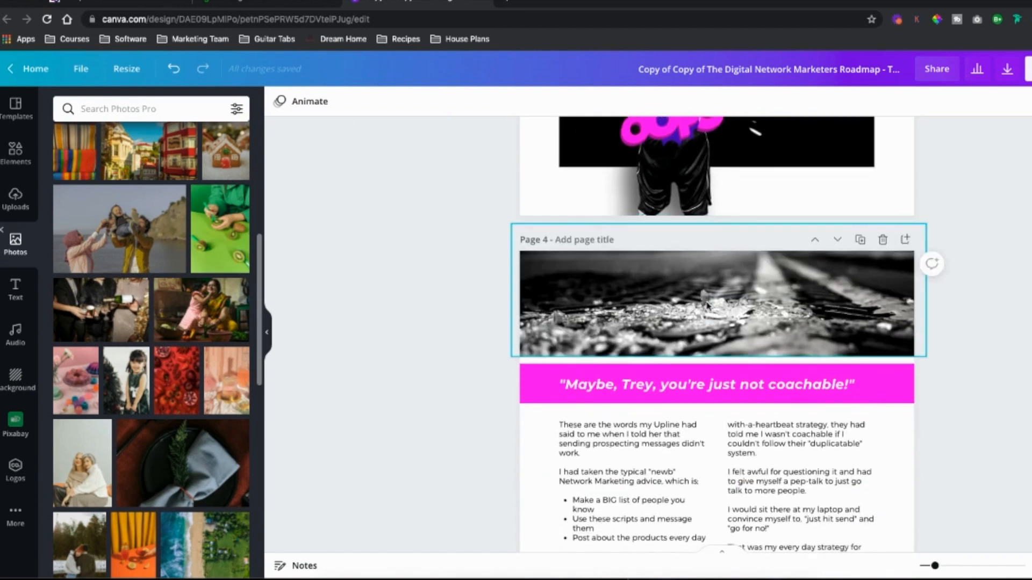
scroll(707, 308, "up", 1)
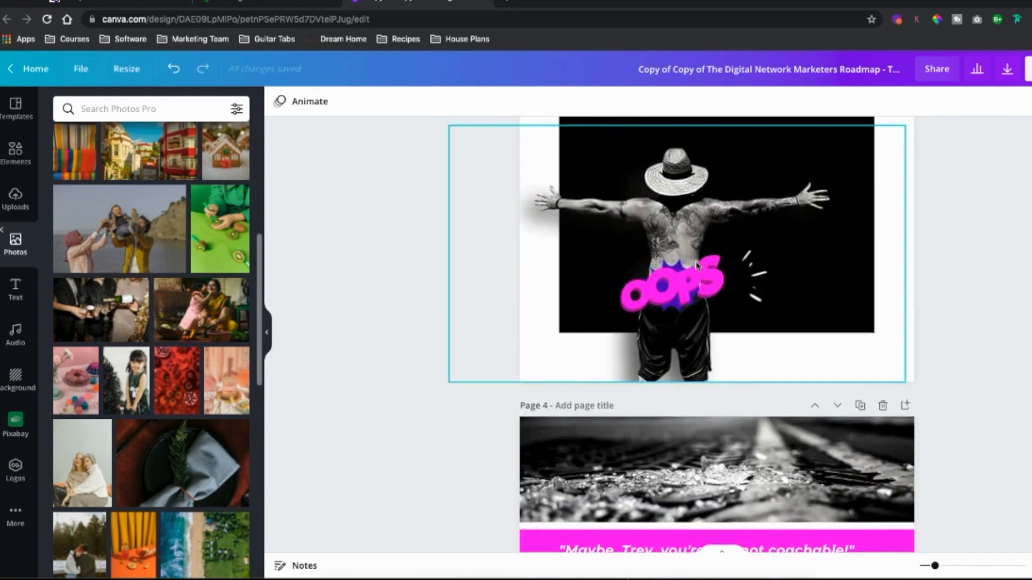
scroll(683, 260, "down", 20)
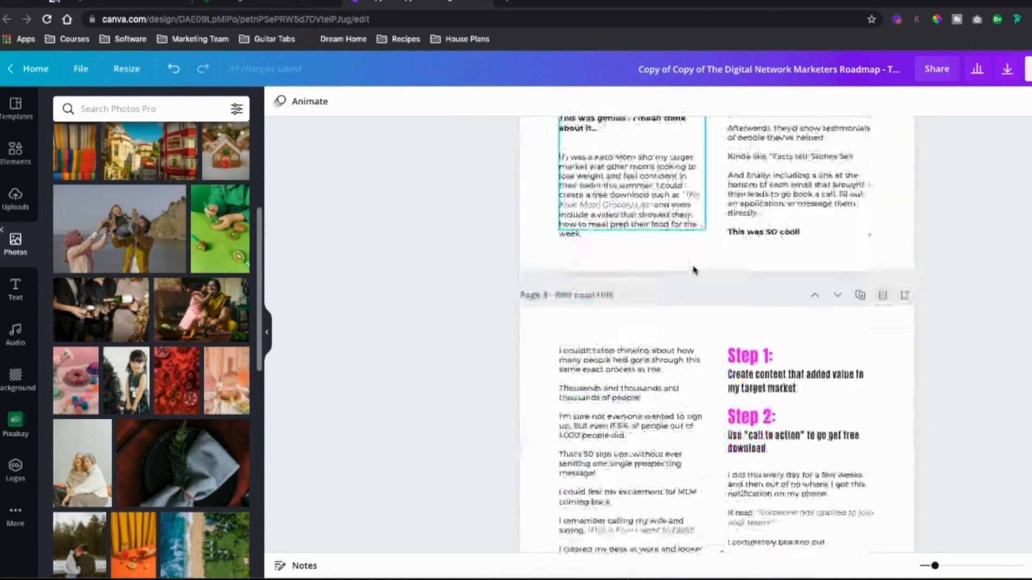
scroll(693, 270, "down", 20)
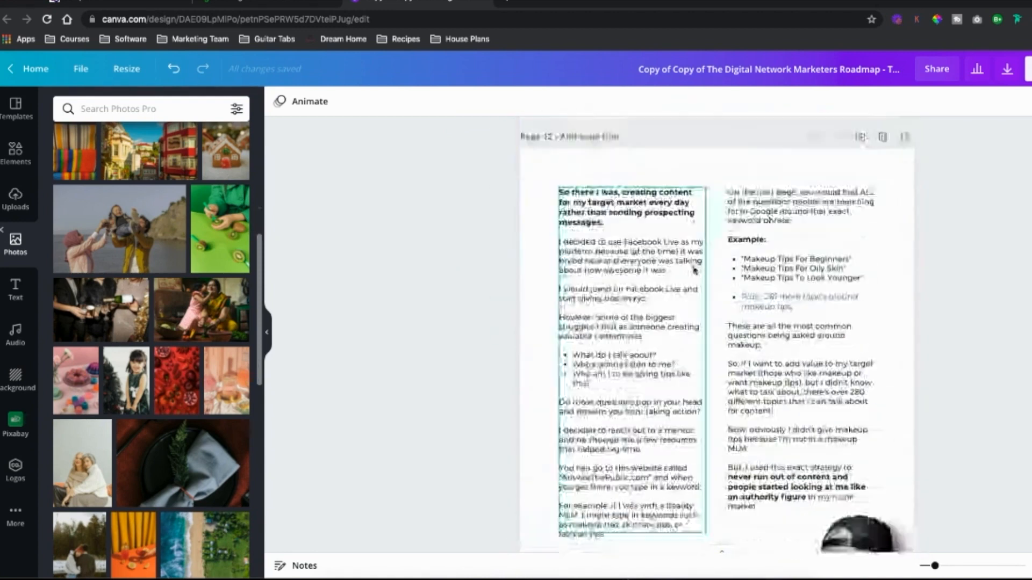
scroll(694, 270, "down", 10)
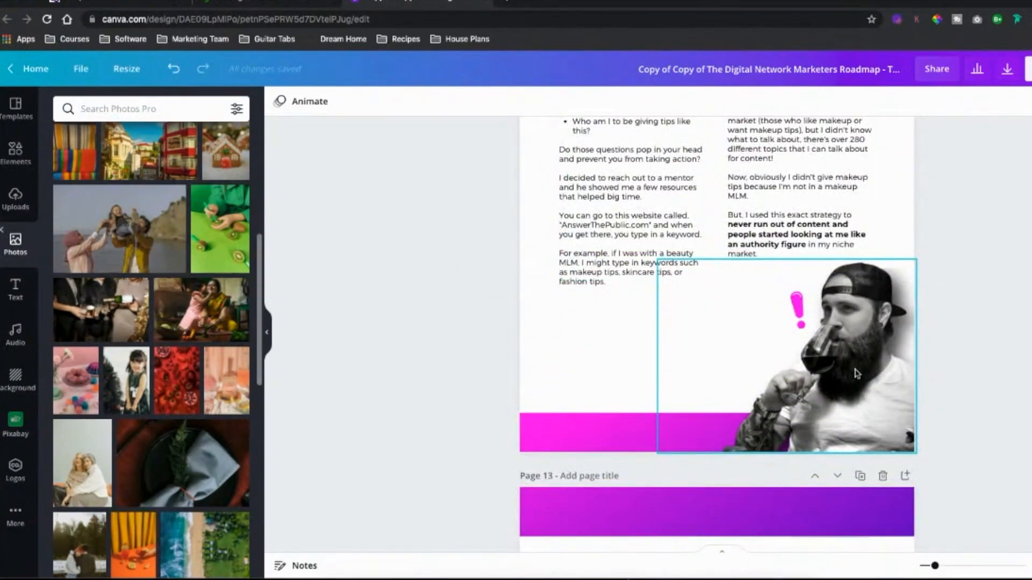
Step: Select the photo of the man drinking wine and open its Shadows effect options
left_click(857, 373)
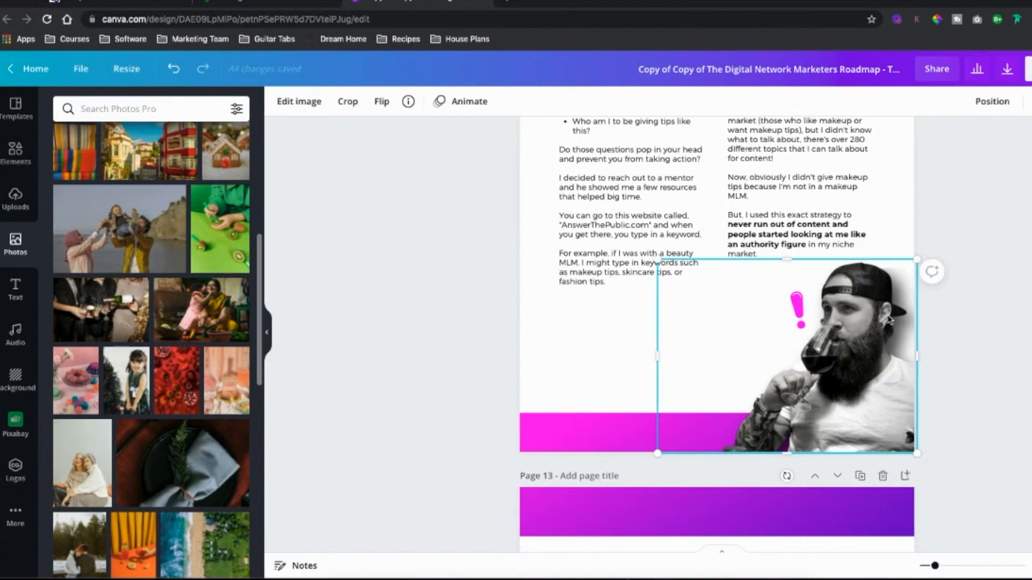
mouse_move(131, 242)
left_mouse_down()
mouse_move(562, 258)
mouse_move(145, 237)
left_mouse_up()
left_click(299, 101)
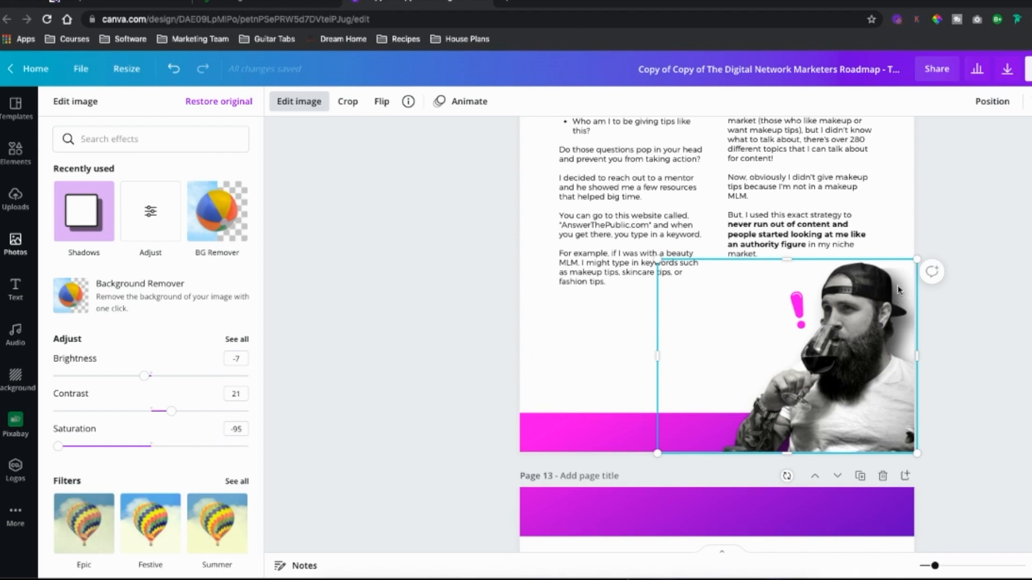
left_click(87, 217)
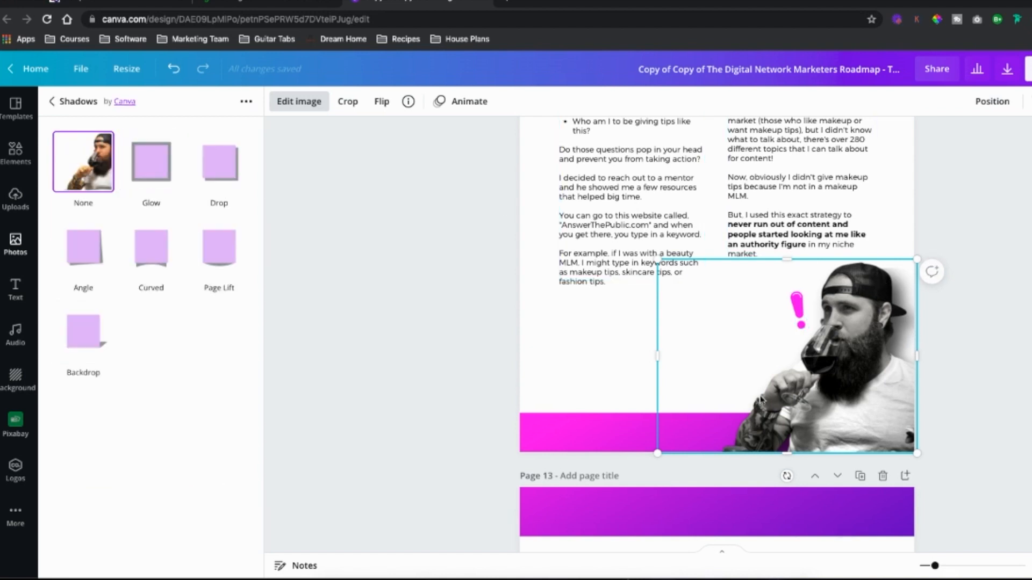
scroll(808, 290, "down", 6)
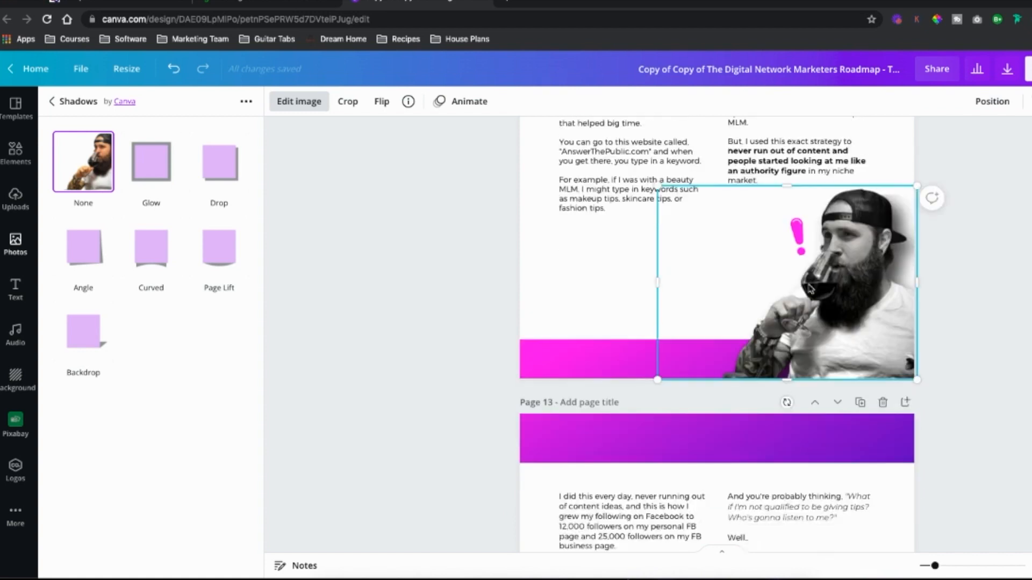
scroll(813, 285, "down", 12)
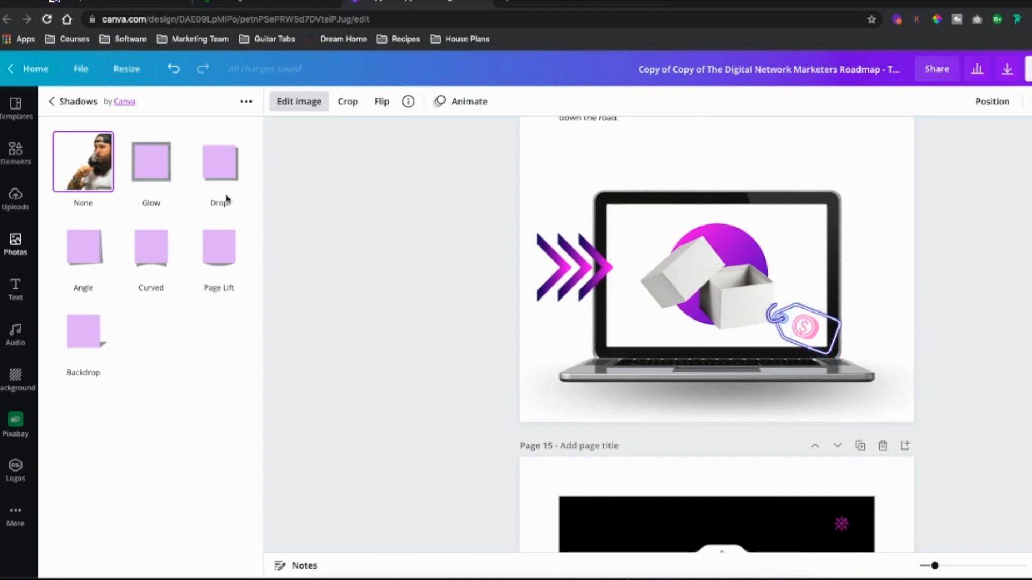
Step: Search the Elements library for laptop graphics while scrolling past the laptop page
left_click(22, 156)
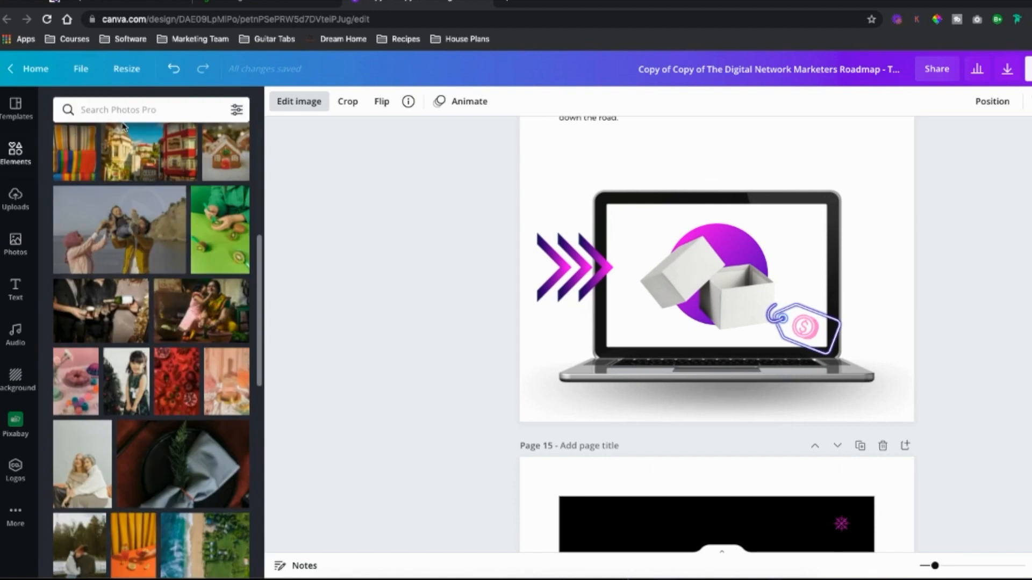
left_click(125, 109)
type("laptop")
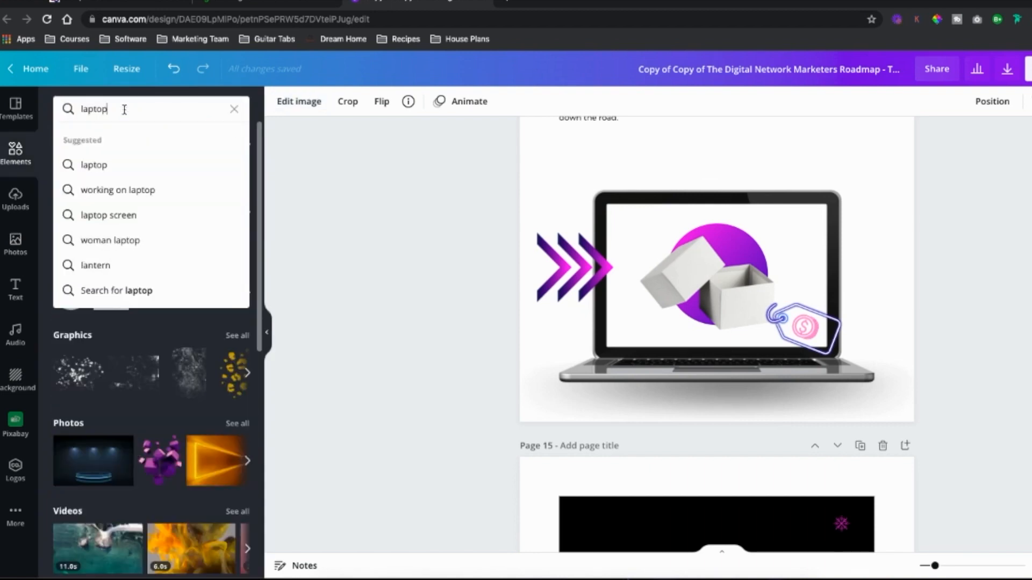
key("Return")
scroll(152, 263, "down", 3)
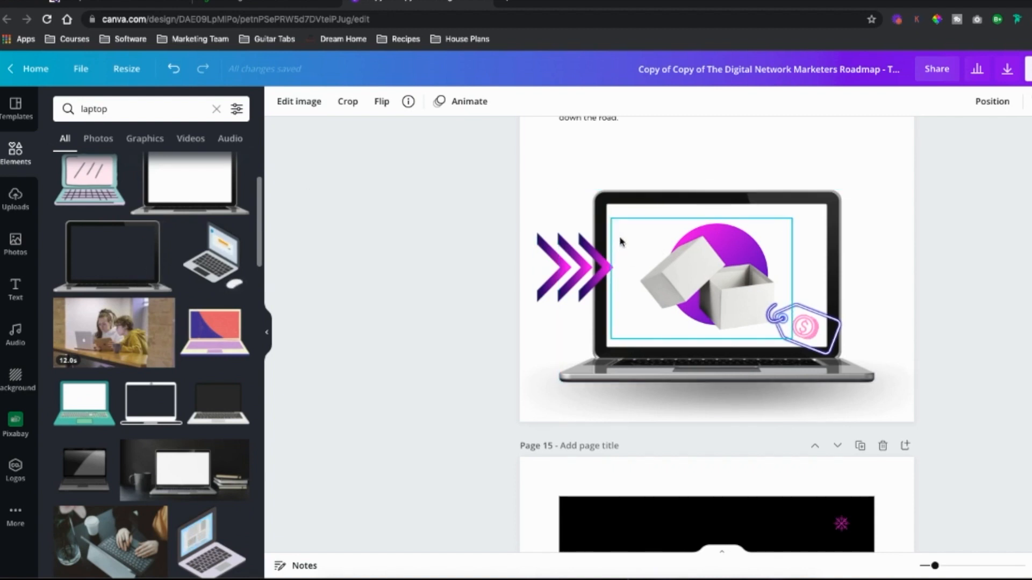
scroll(620, 242, "down", 4)
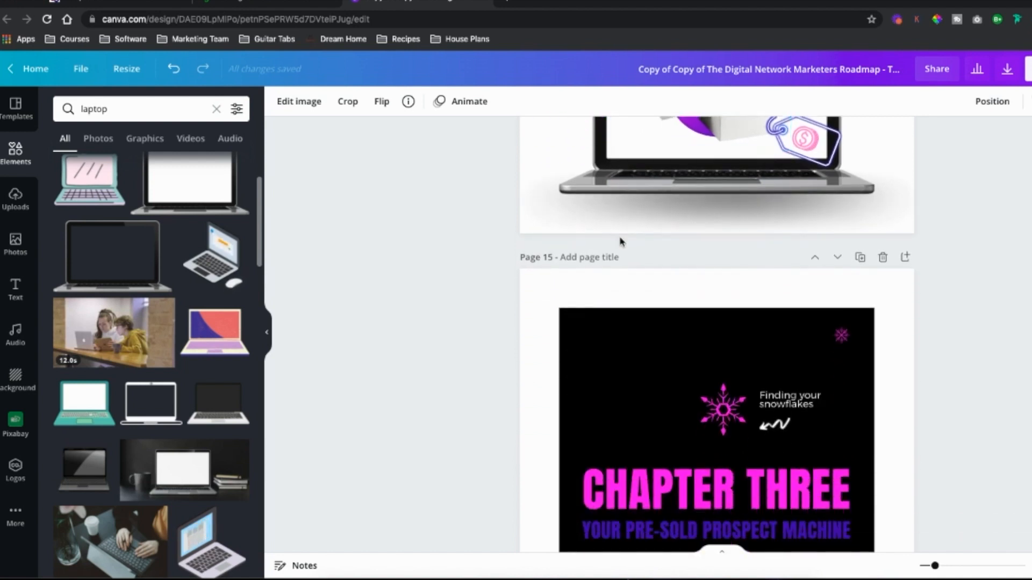
scroll(618, 240, "down", 3)
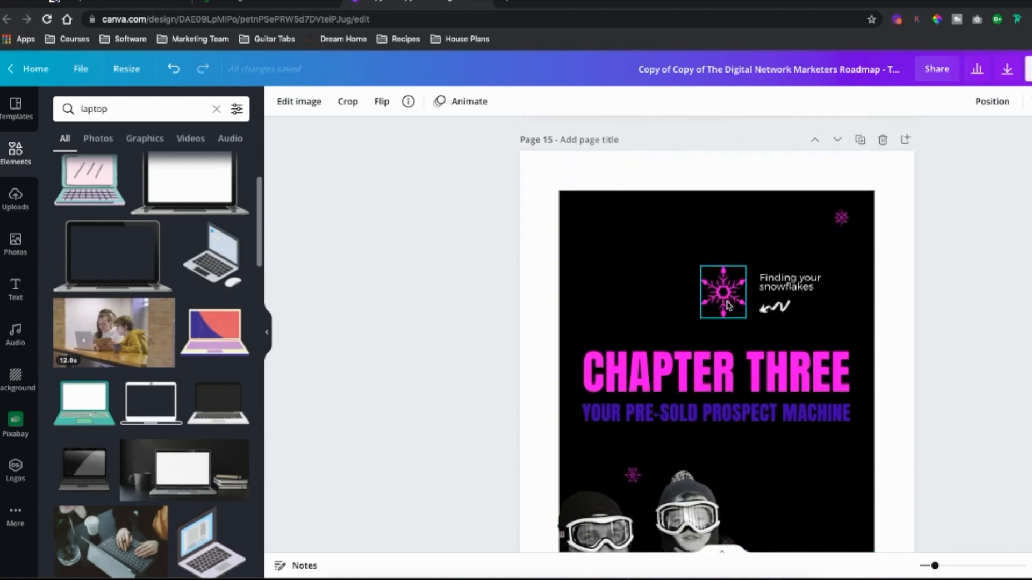
scroll(728, 306, "down", 8)
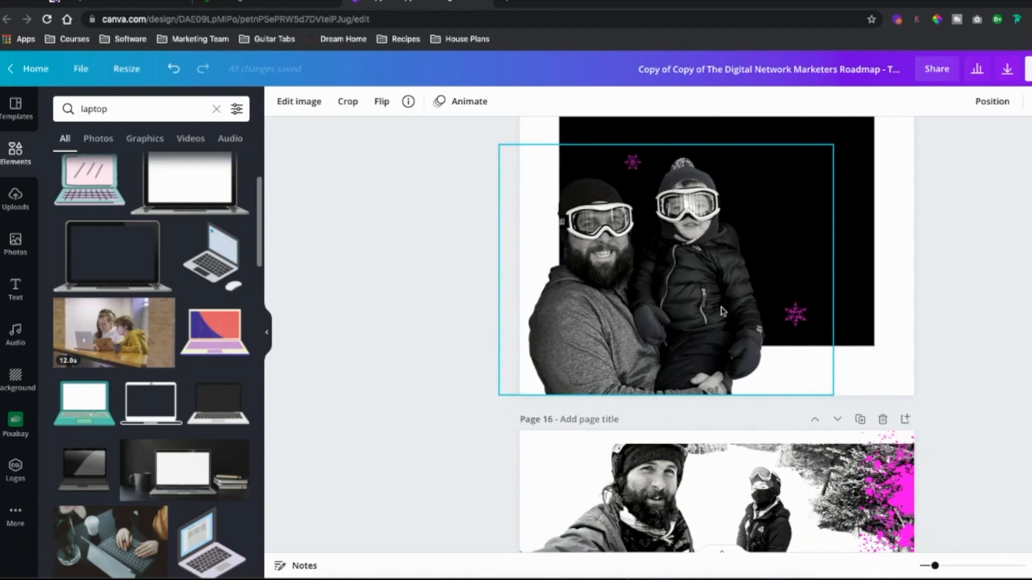
scroll(722, 312, "down", 4)
Step: Search the Elements library for splatter graphics
double_click(112, 105)
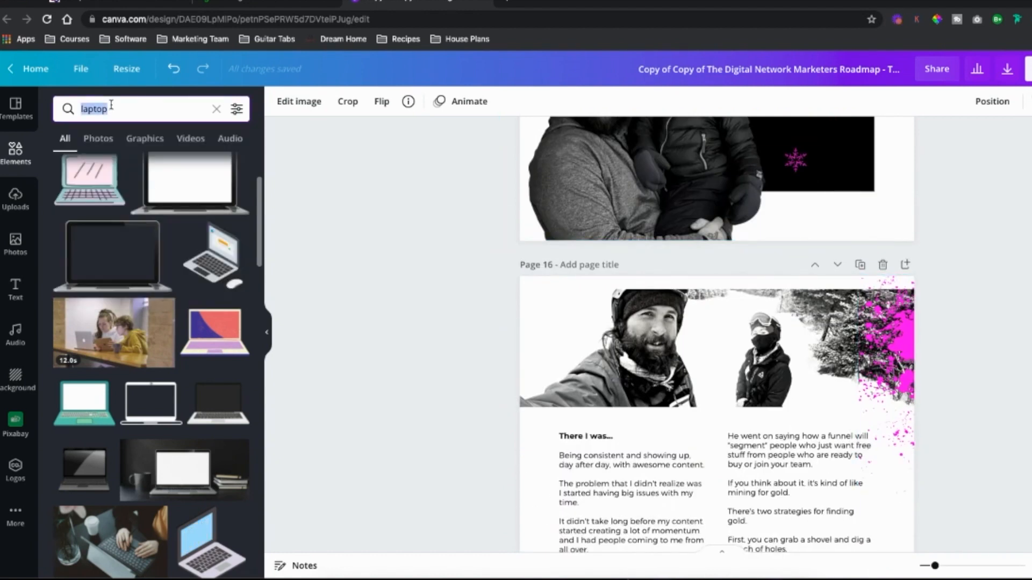
type("splatter")
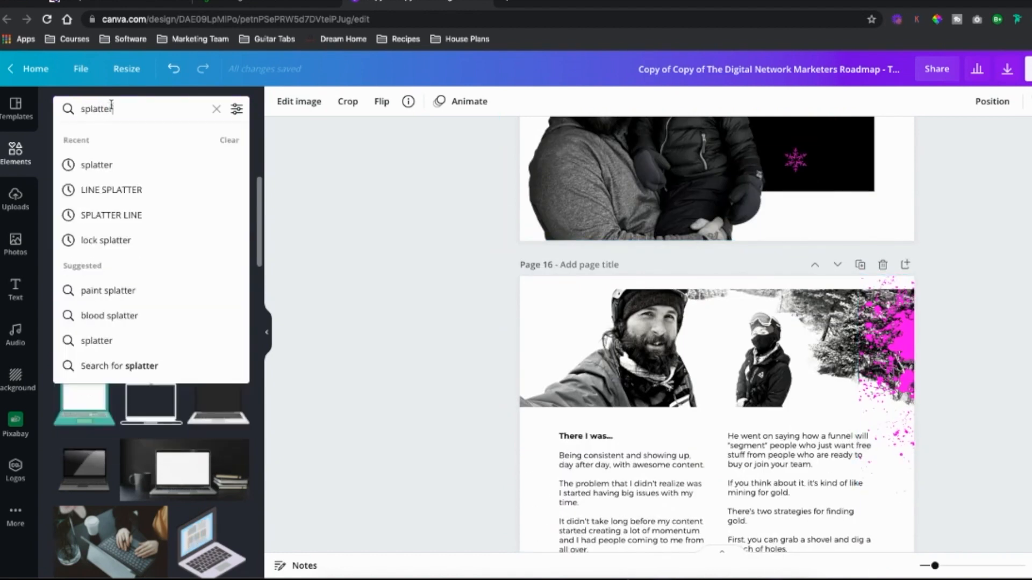
key("Return")
scroll(182, 317, "down", 3)
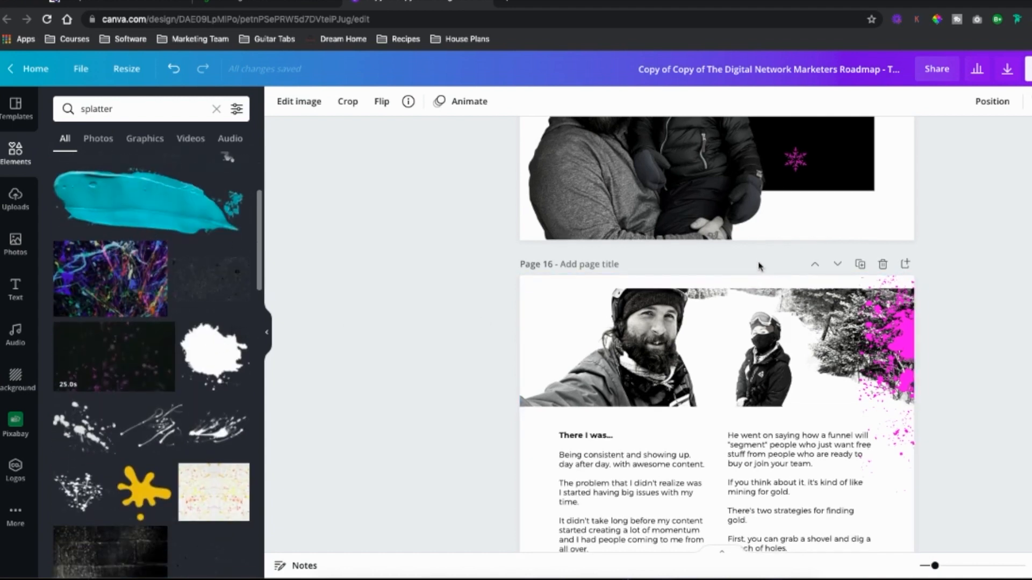
scroll(759, 266, "down", 10)
scroll(783, 302, "down", 2)
scroll(795, 272, "down", 15)
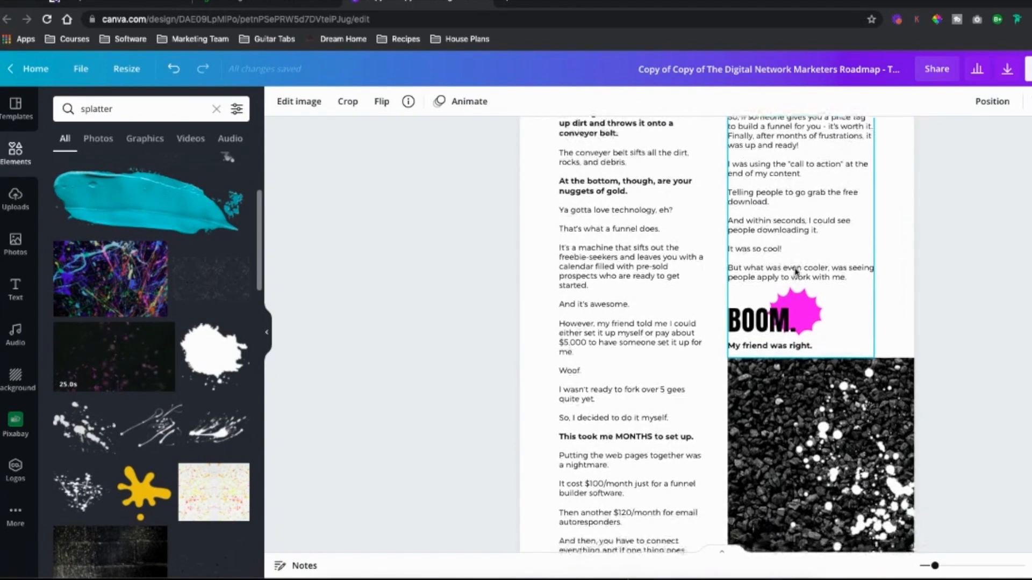
Step: Scroll through the remaining ebook pages to the final options page
scroll(806, 270, "up", 1)
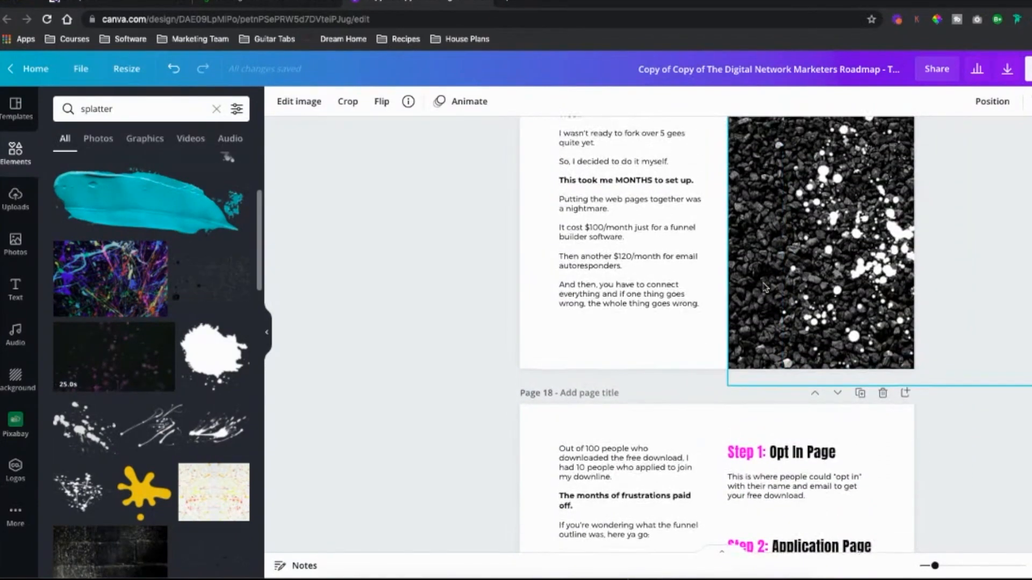
scroll(814, 275, "down", 15)
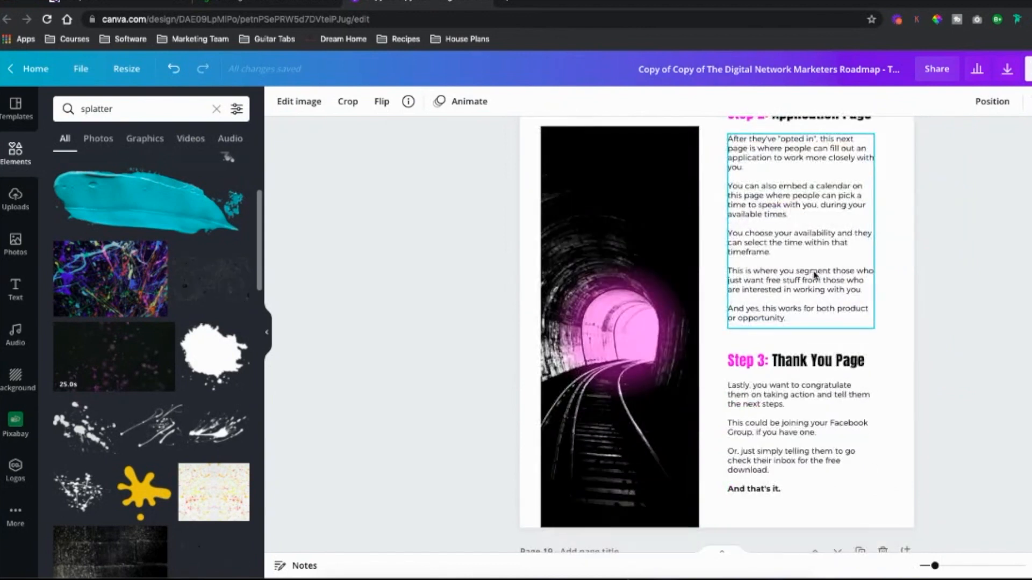
scroll(636, 215, "down", 15)
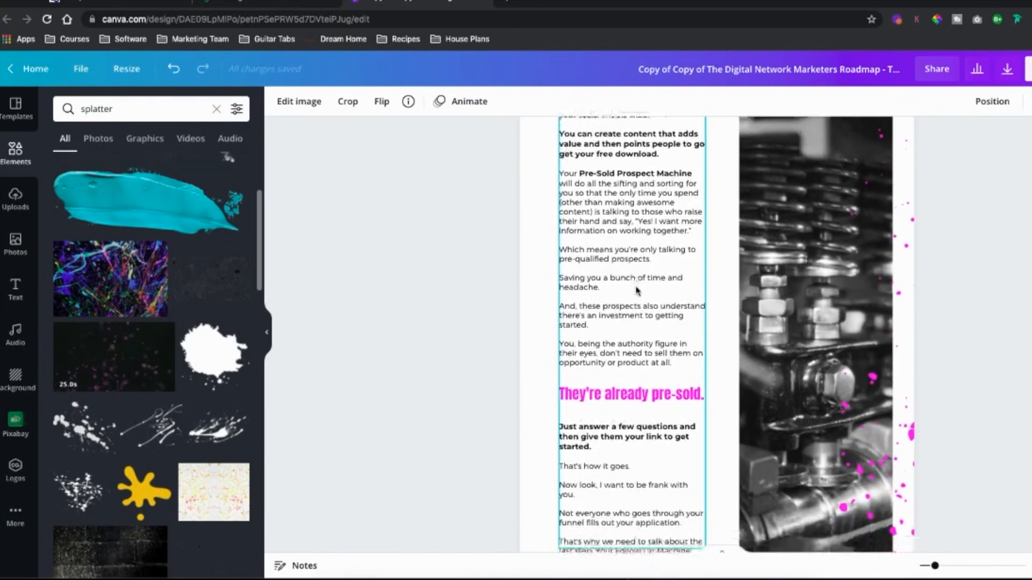
scroll(636, 290, "down", 20)
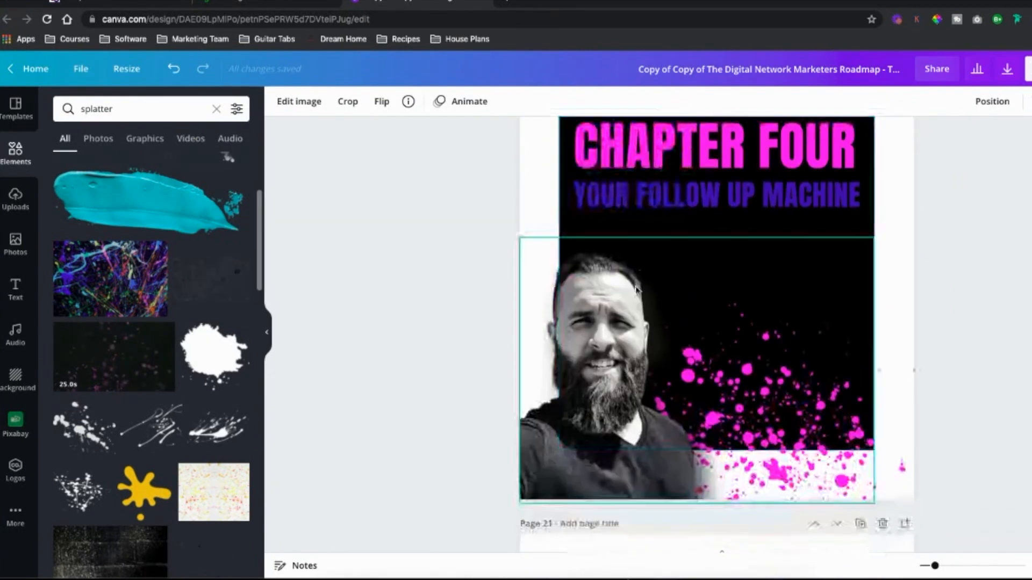
scroll(635, 290, "down", 20)
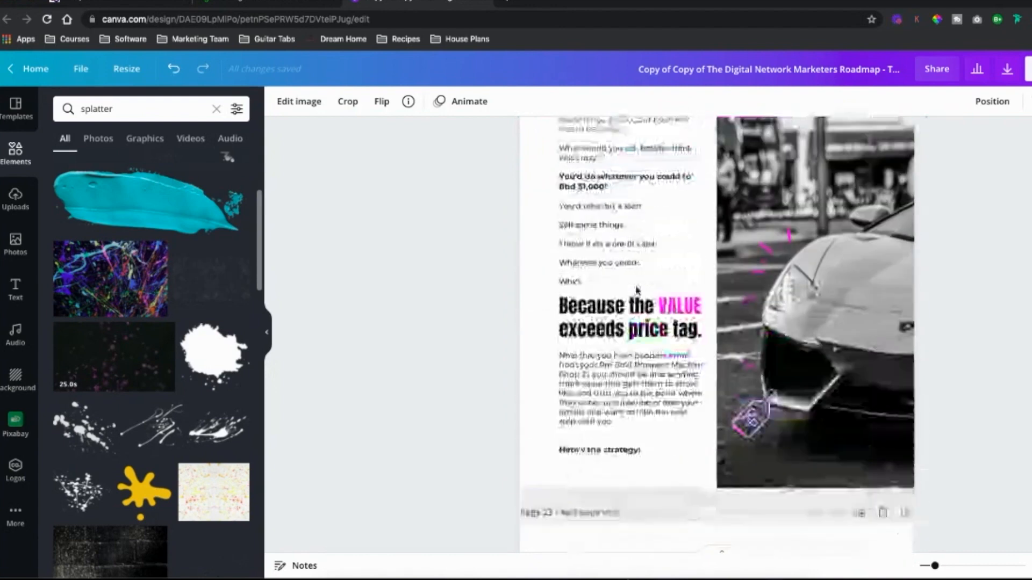
scroll(636, 290, "down", 20)
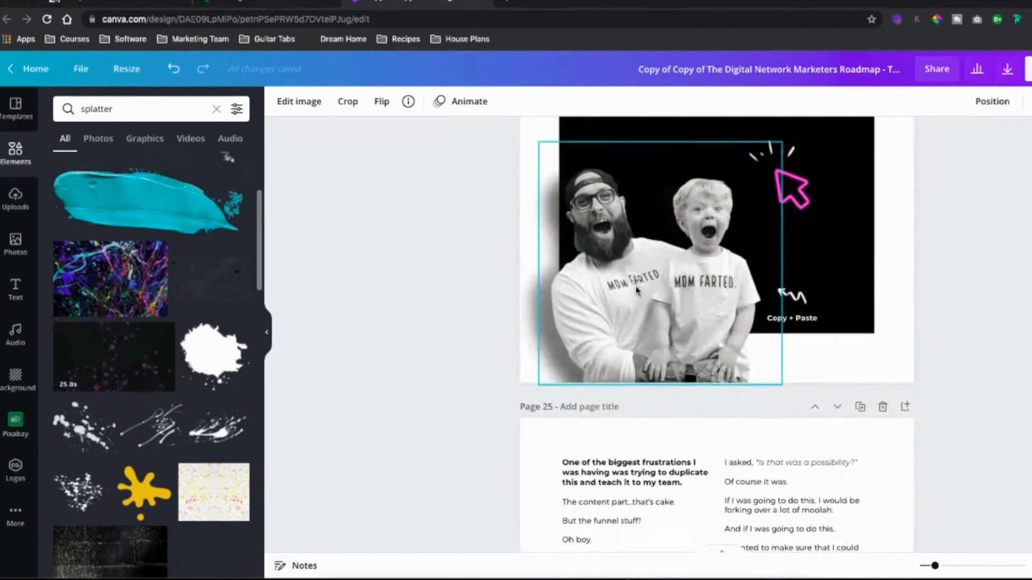
scroll(635, 290, "down", 20)
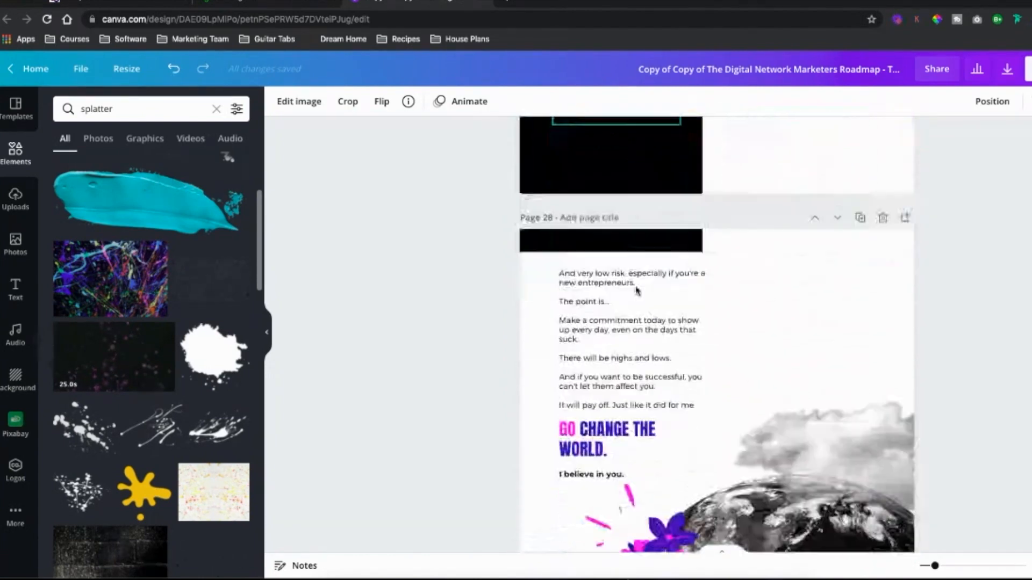
scroll(636, 290, "down", 20)
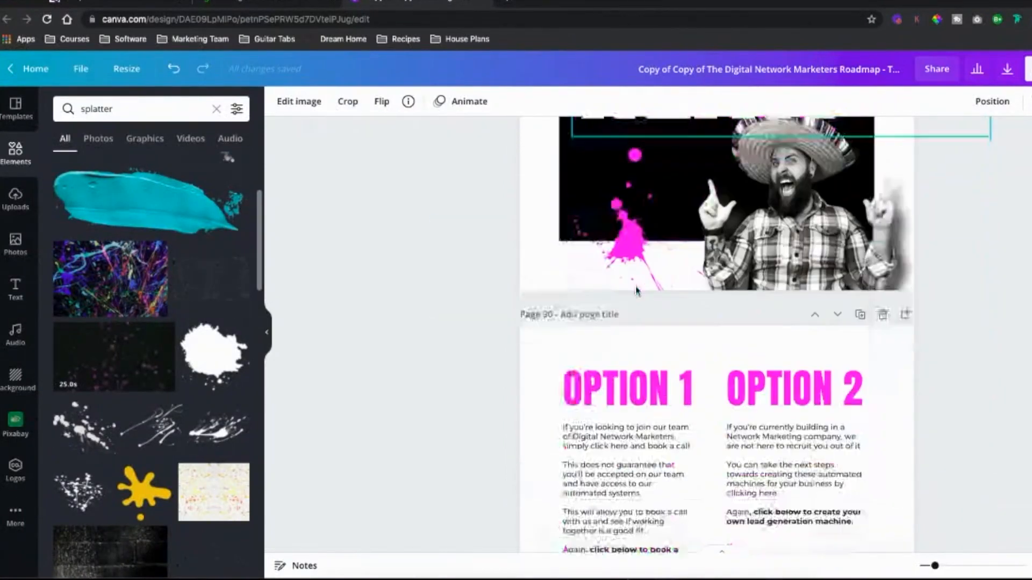
scroll(687, 286, "up", 4)
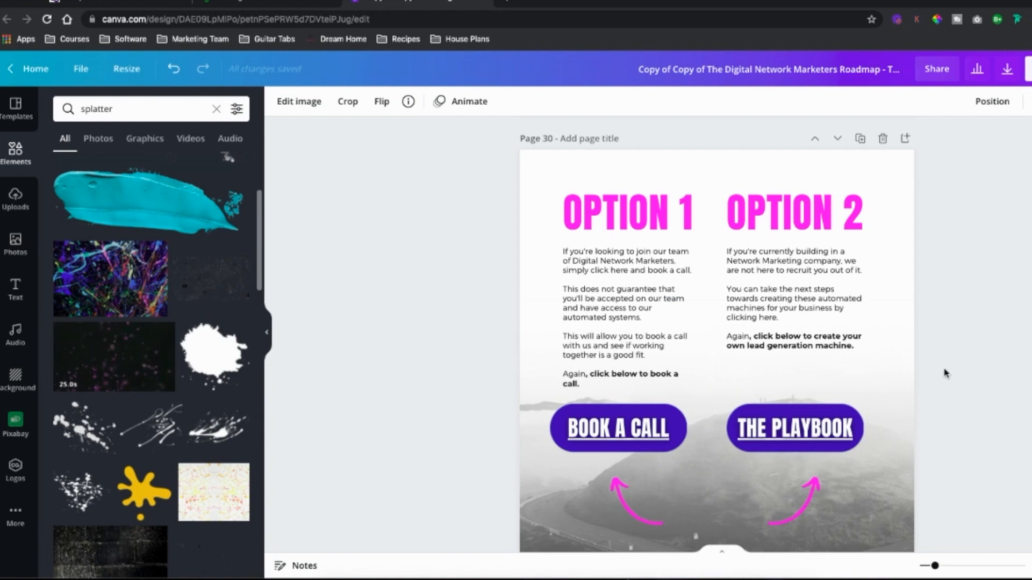
Step: Inspect the web links attached to the BOOK A CALL and THE PLAYBOOK buttons on the options page
scroll(945, 369, "down", 1)
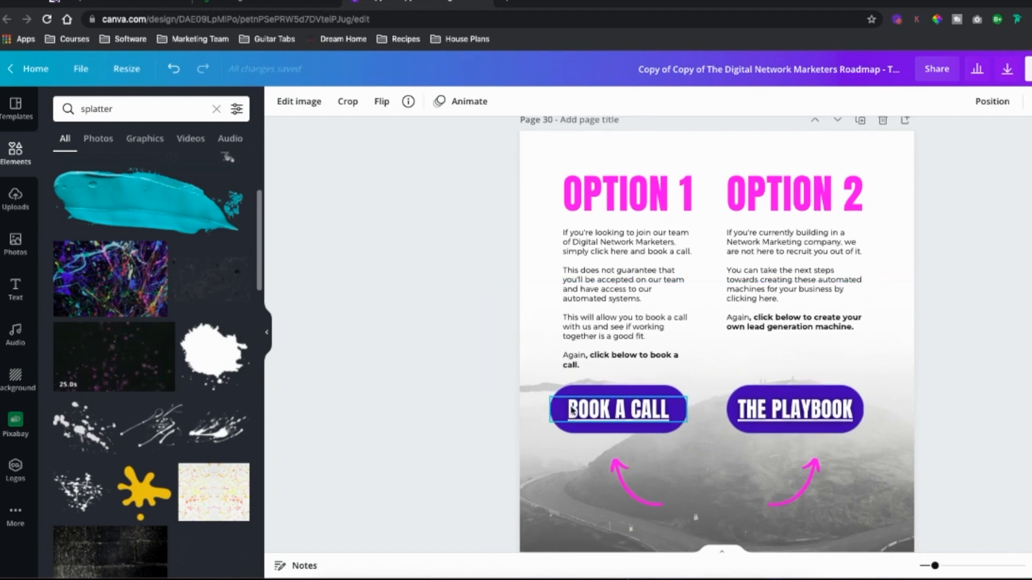
left_click(590, 411)
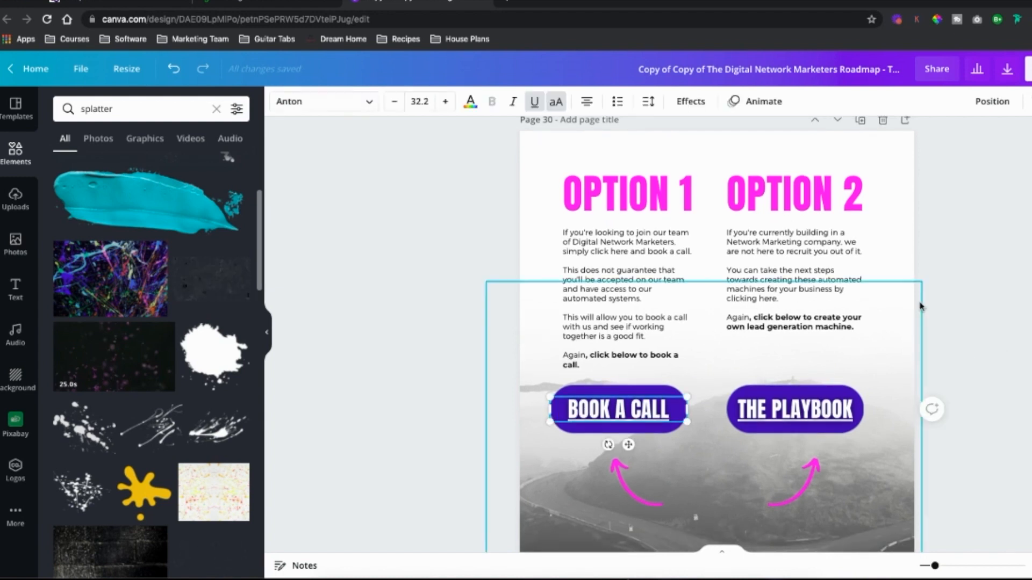
scroll(733, 334, "down", 1)
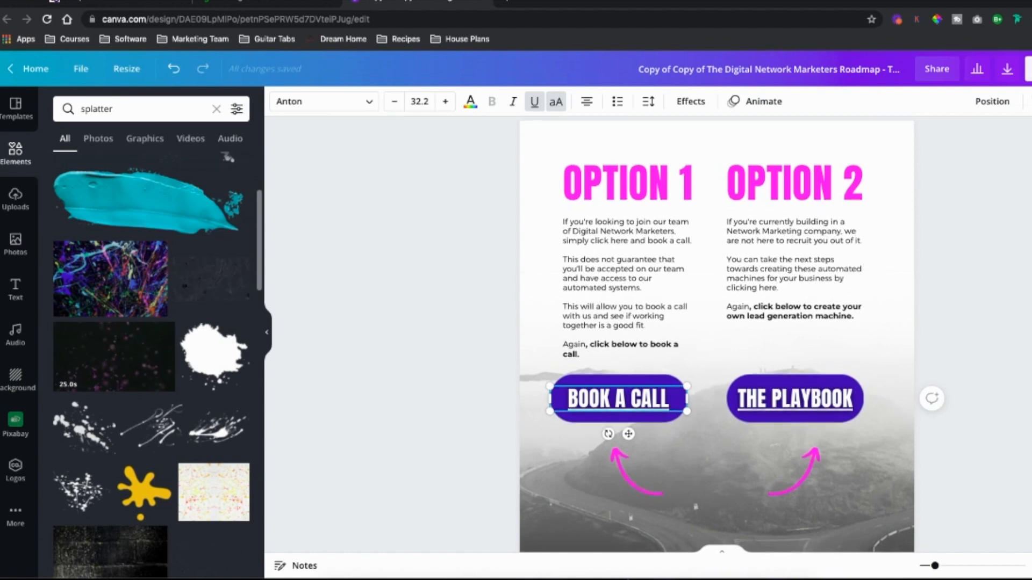
left_click(1031, 102)
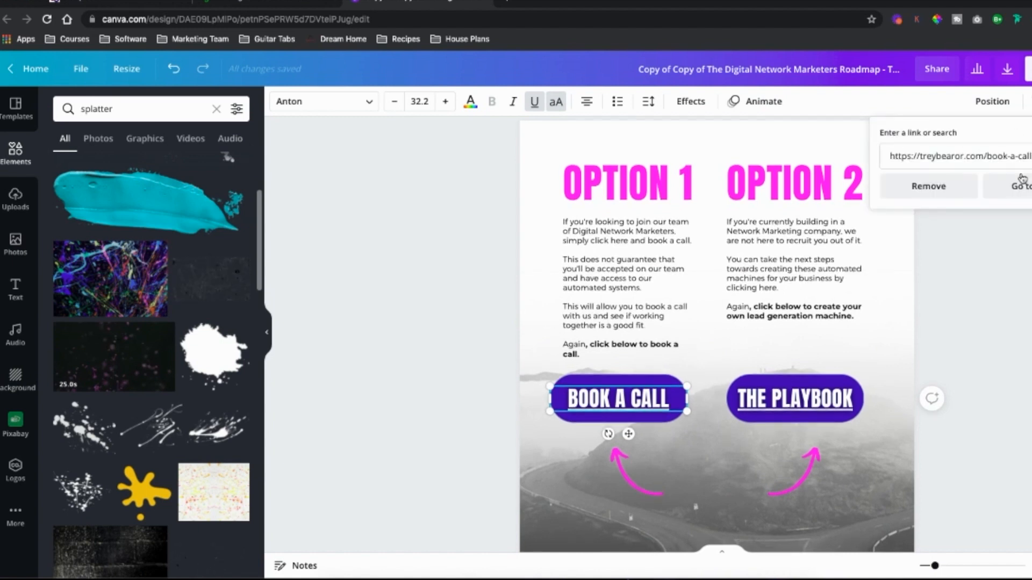
left_click(809, 409)
left_click(804, 408)
left_click(1031, 101)
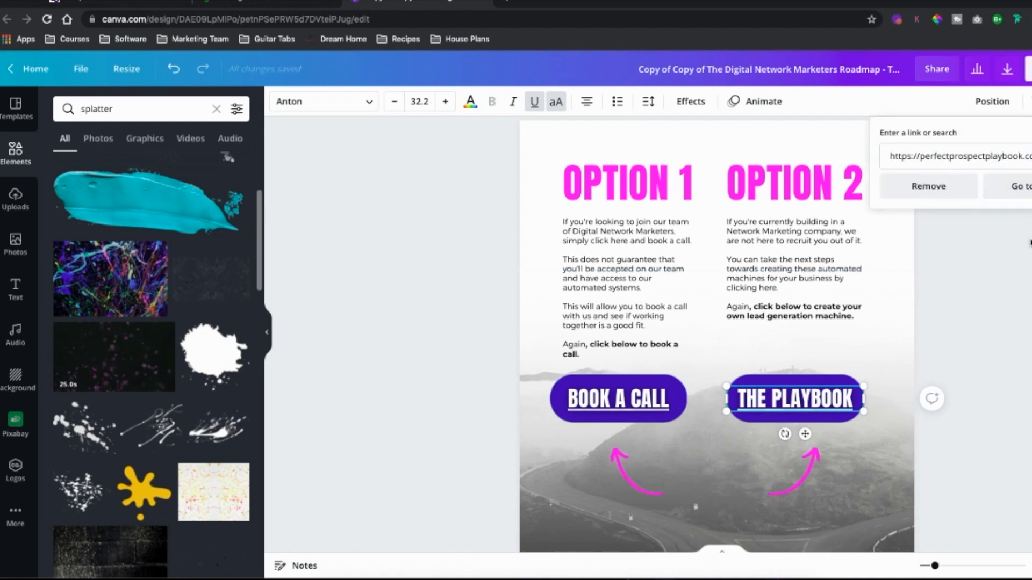
left_click(1025, 248)
Step: Place an uploaded video below the two buttons on the options page, then delete it again
scroll(874, 247, "down", 3)
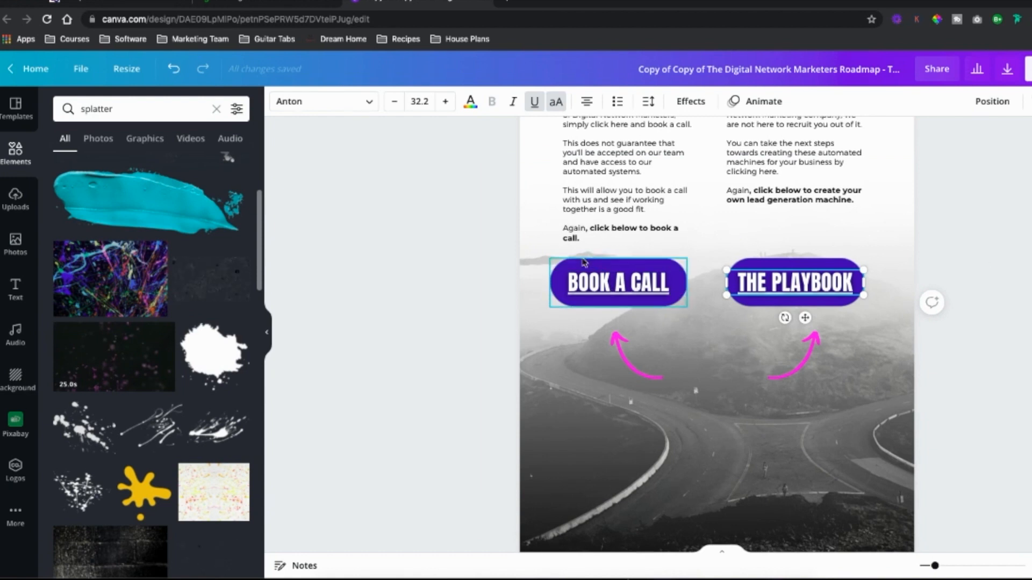
scroll(501, 276, "down", 1)
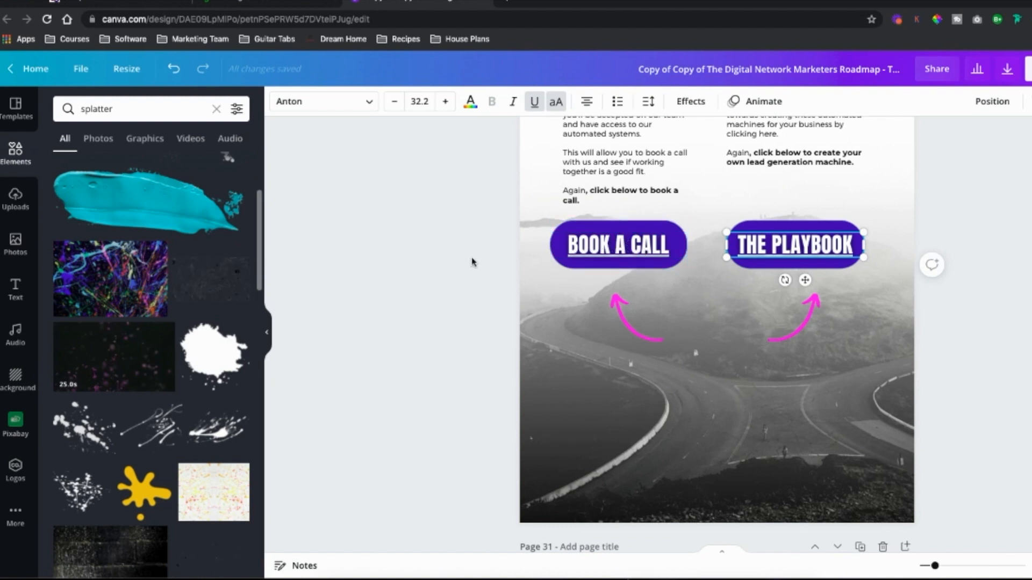
scroll(472, 262, "down", 8)
scroll(472, 262, "up", 9)
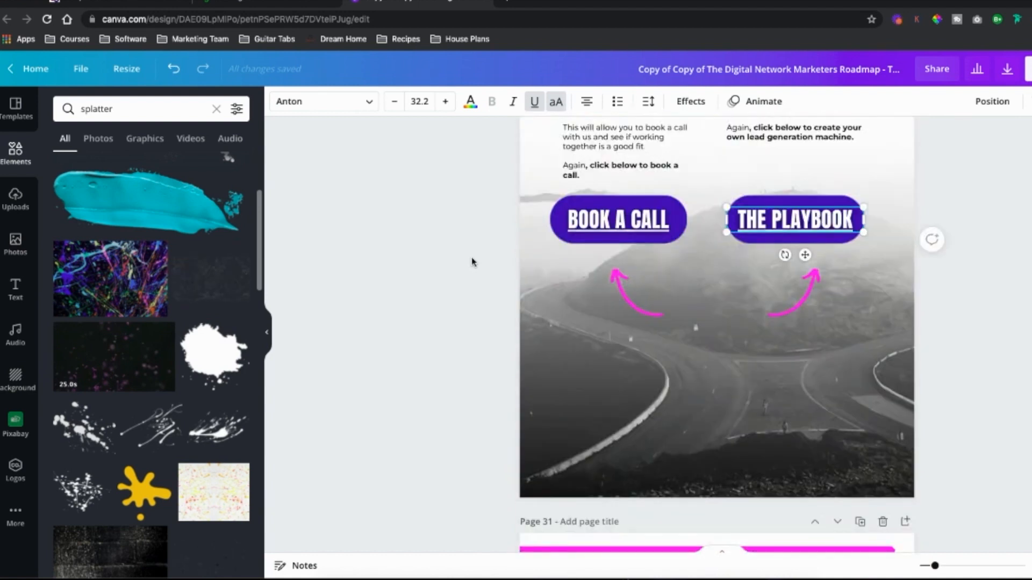
scroll(472, 262, "up", 2)
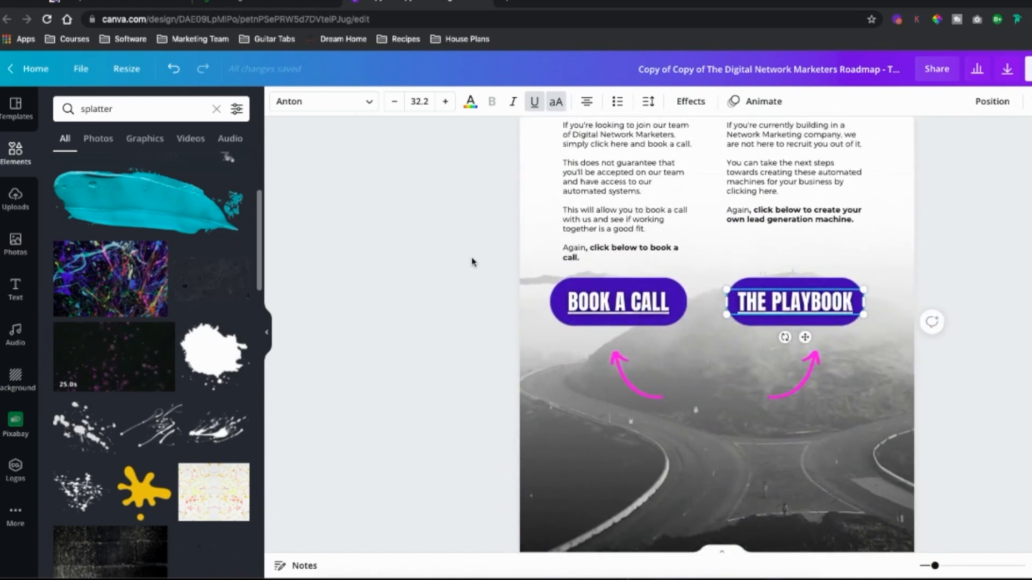
left_click(15, 199)
left_click(156, 166)
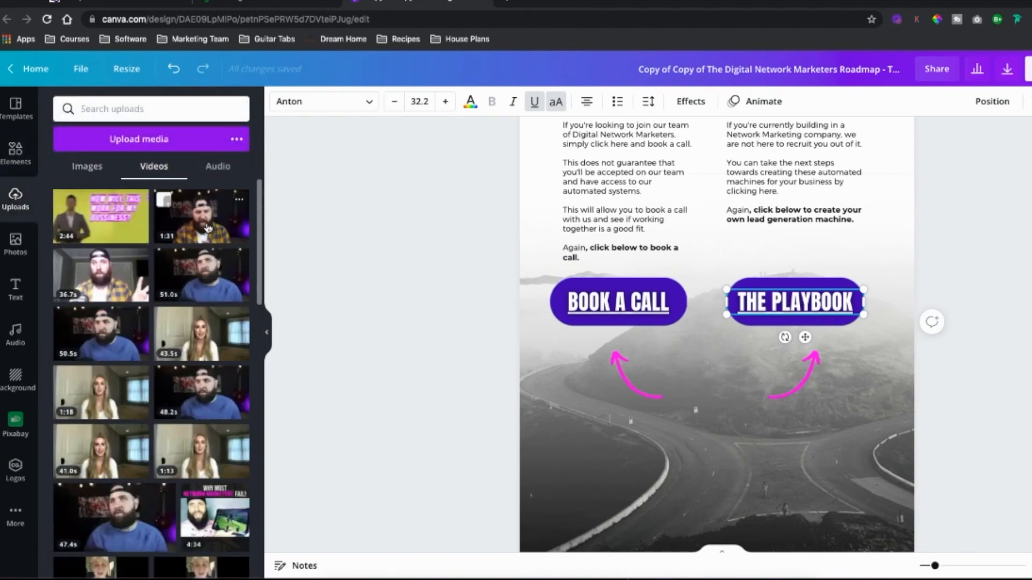
left_click_drag(193, 279, 611, 385)
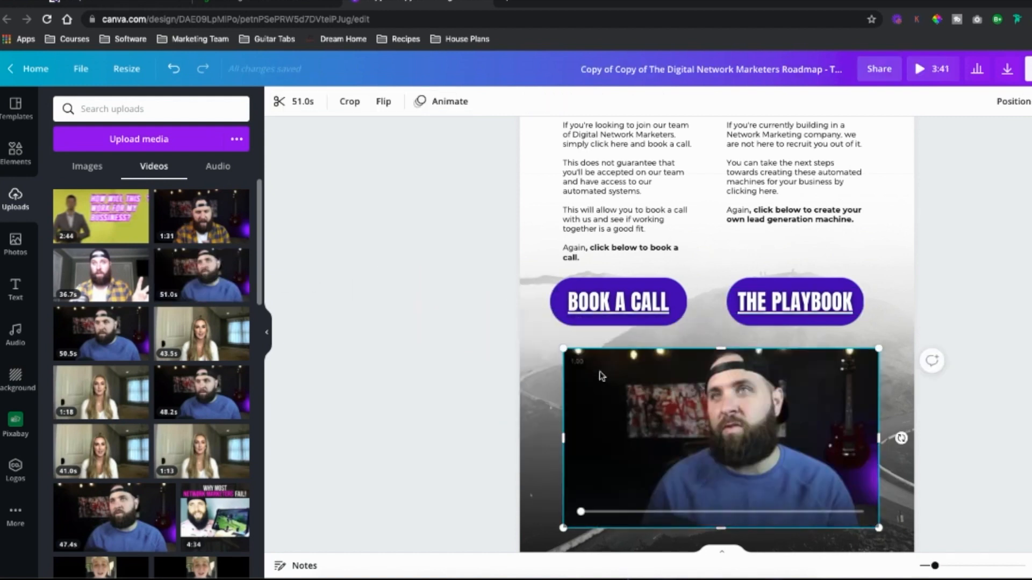
scroll(610, 391, "down", 1)
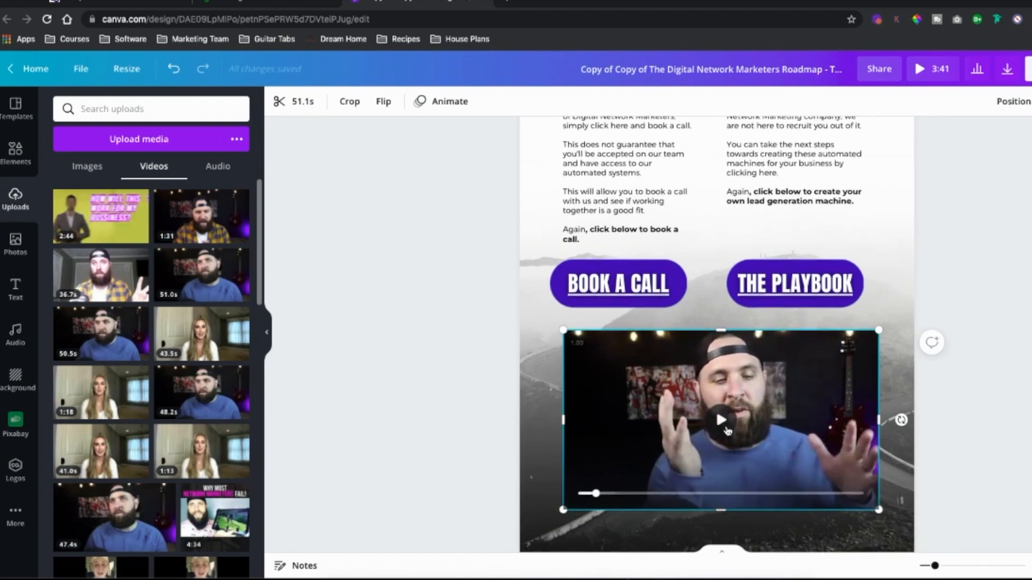
key("Delete")
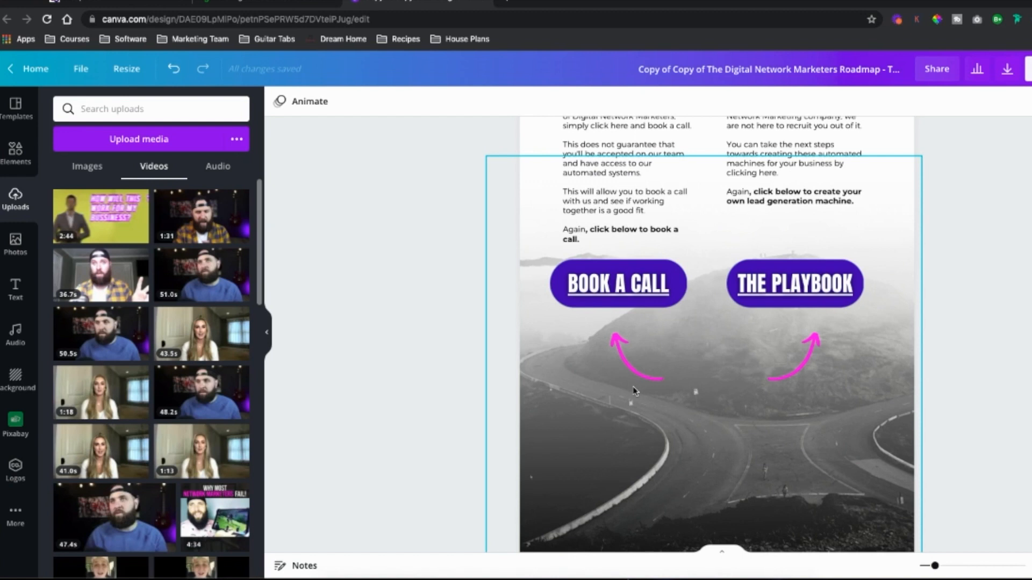
Step: Download the whole ebook design as a PDF Standard file with all pages
scroll(556, 369, "down", 2)
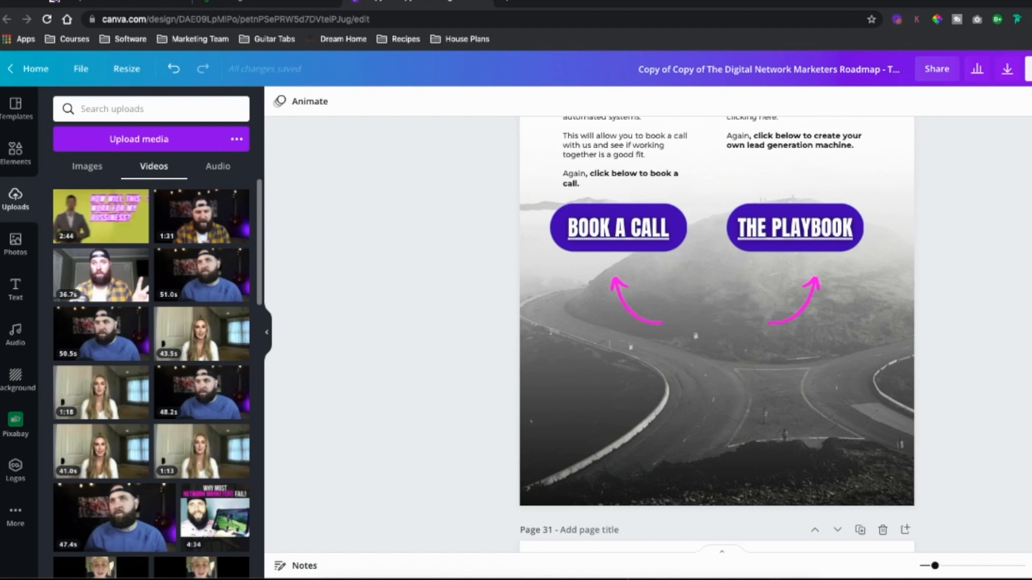
scroll(885, 257, "down", 15)
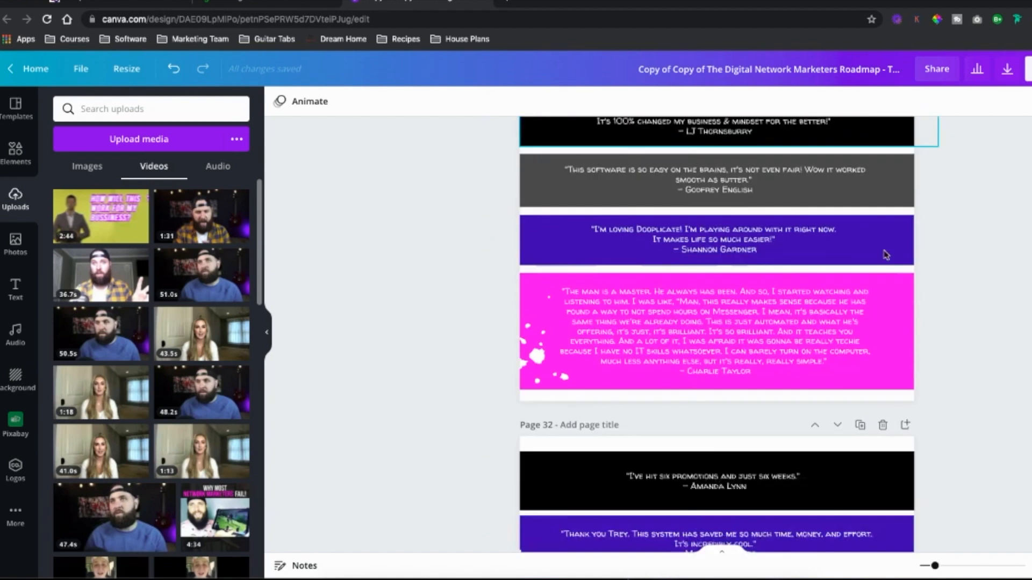
scroll(886, 256, "down", 15)
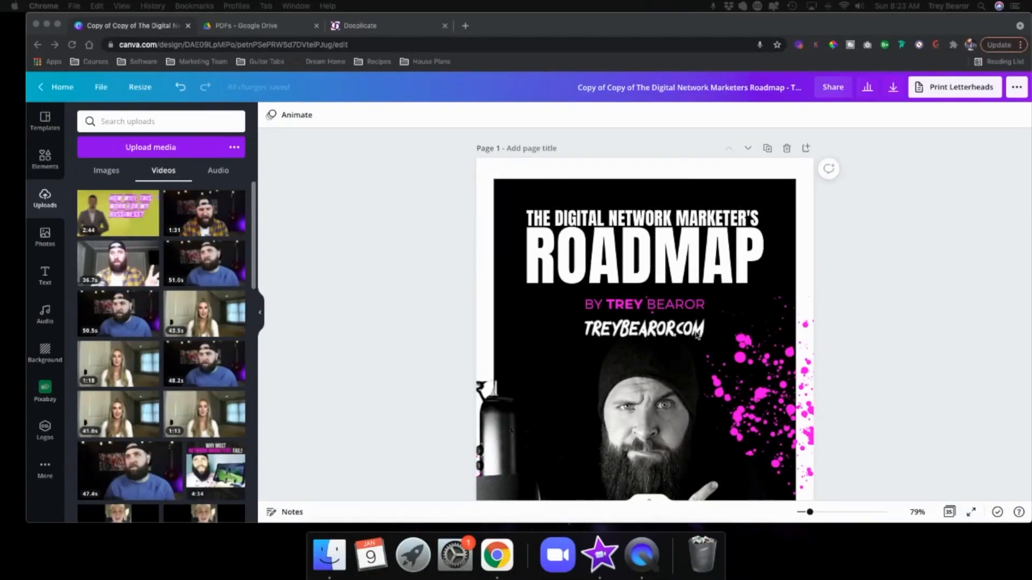
left_click(893, 86)
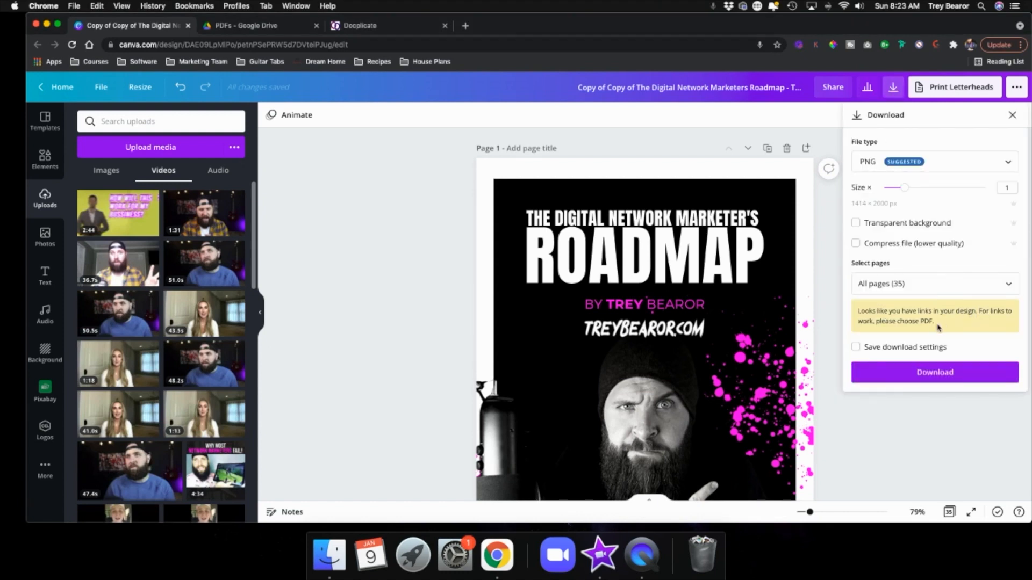
left_click(865, 165)
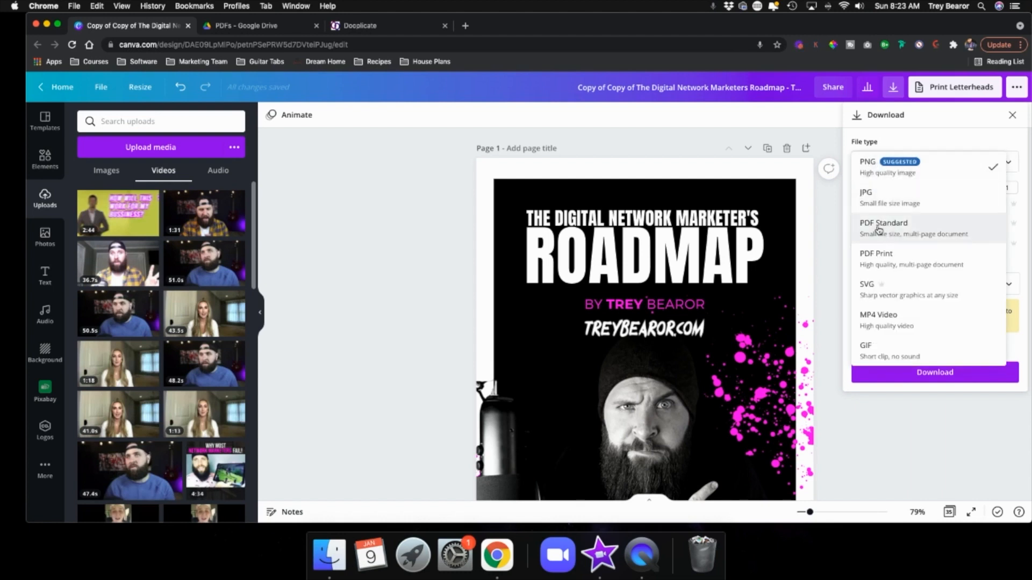
left_click(894, 230)
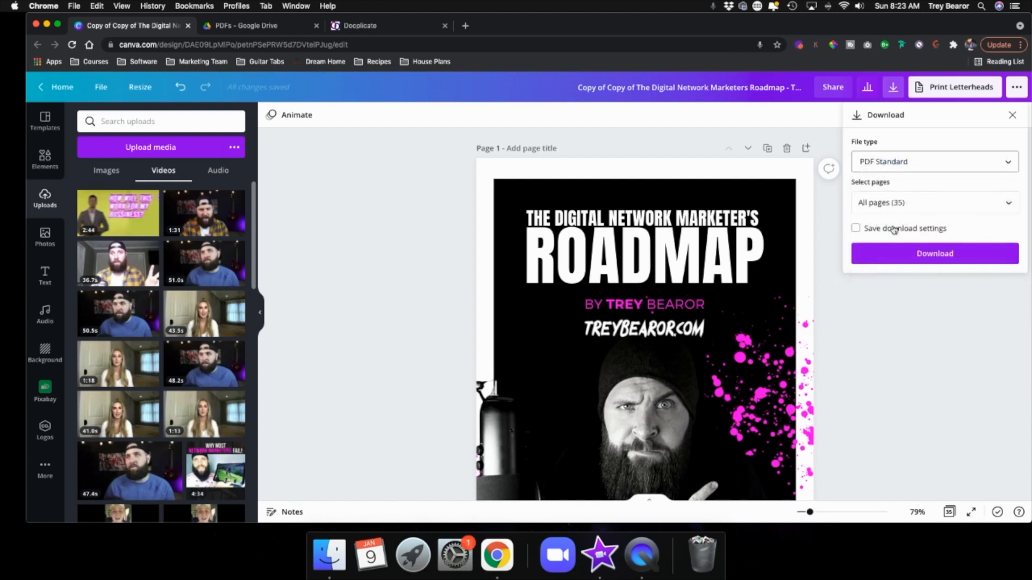
left_click(914, 258)
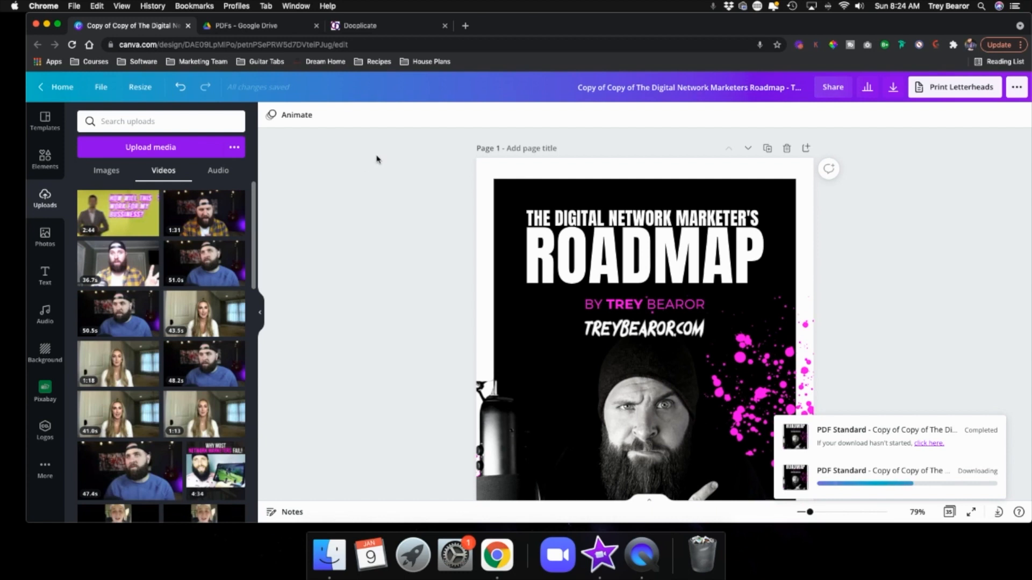
Step: Switch to the Google Drive PDFs folder and start a file upload, cancelling the file picker
left_click(292, 32)
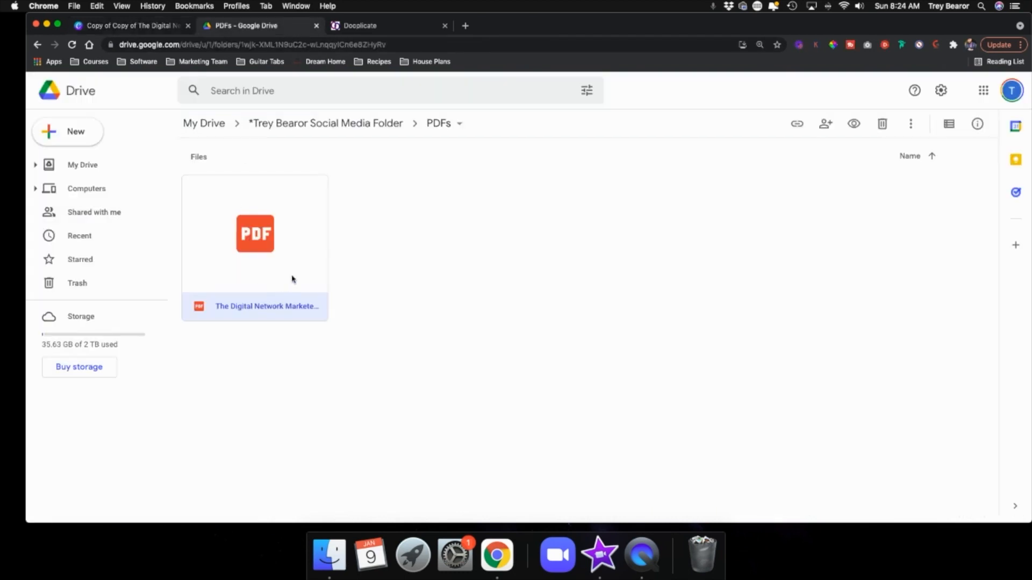
left_click(75, 134)
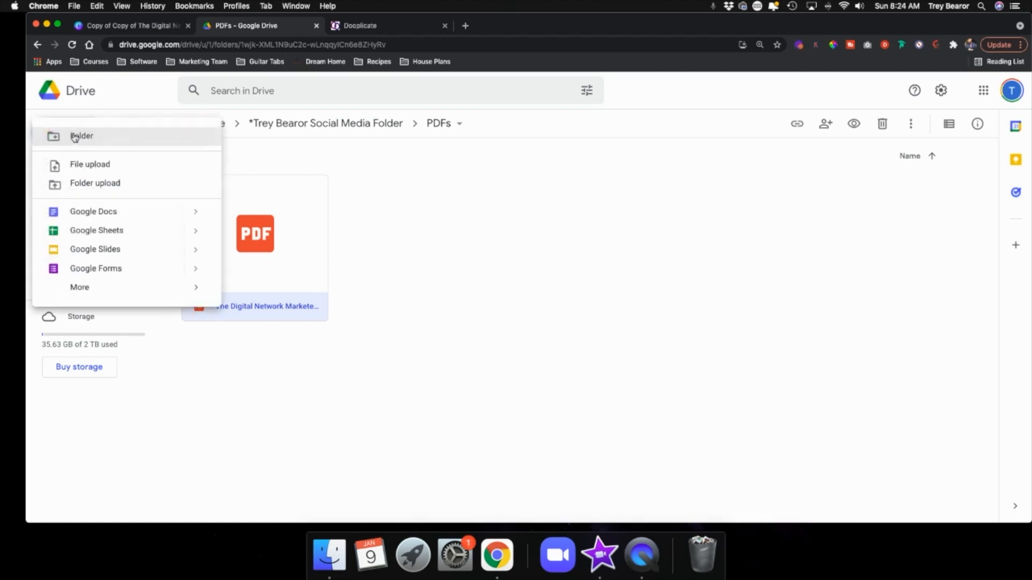
left_click(84, 165)
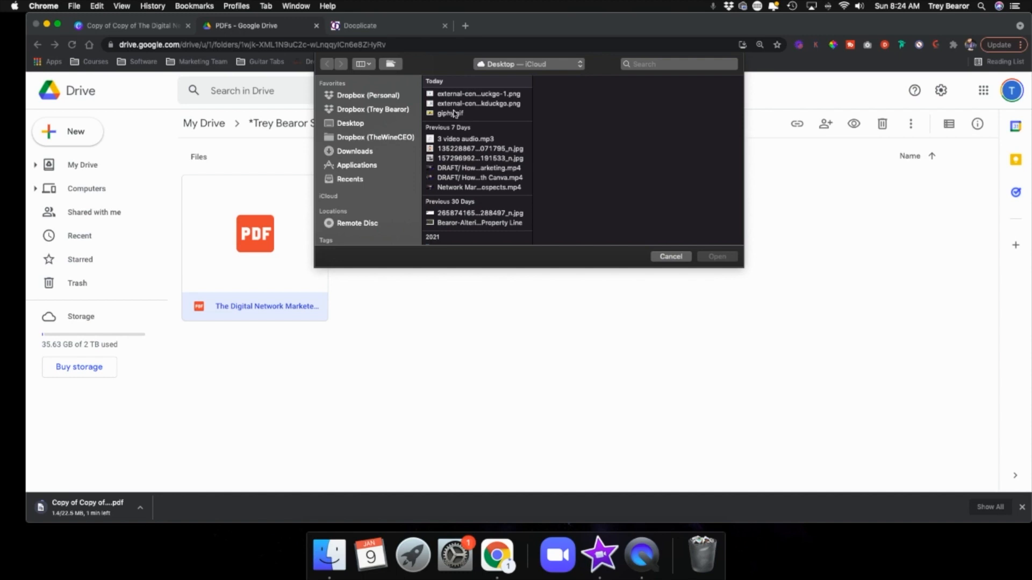
left_click(680, 258)
left_click(430, 250)
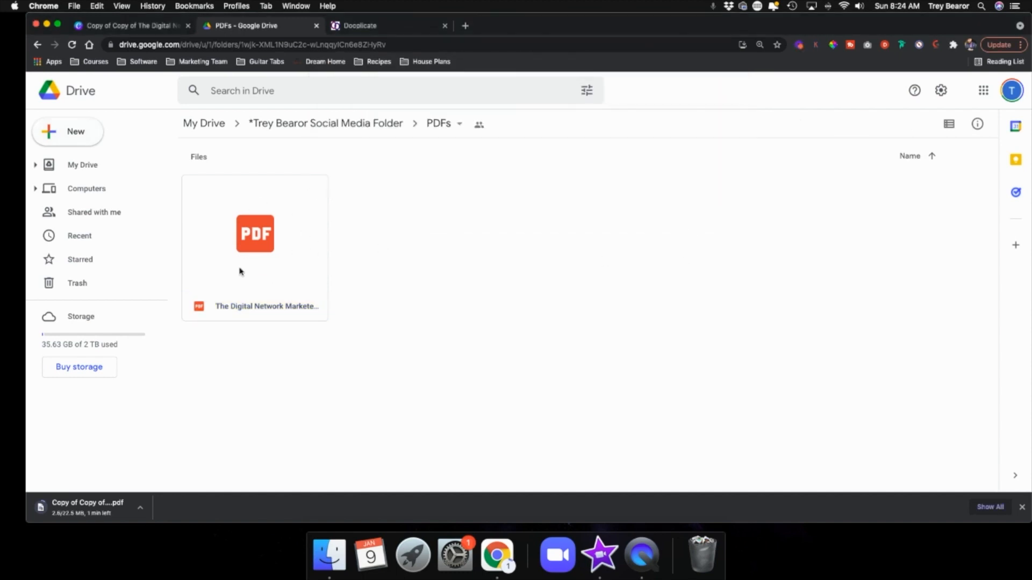
Step: Get the share link of the roadmap PDF in Drive, keep Viewer access for anyone with the link, and copy it
right_click(285, 236)
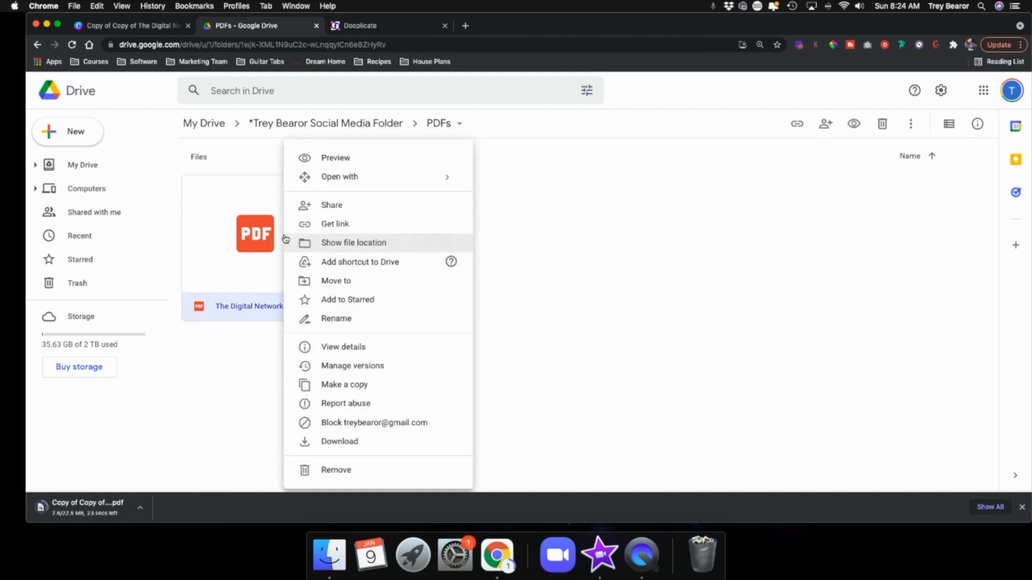
left_click(353, 226)
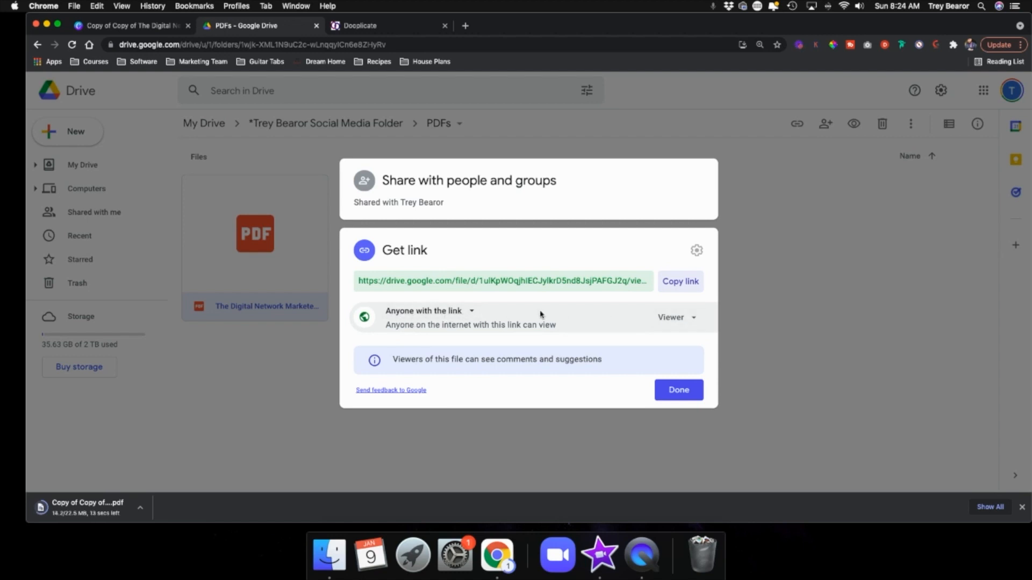
left_click(680, 318)
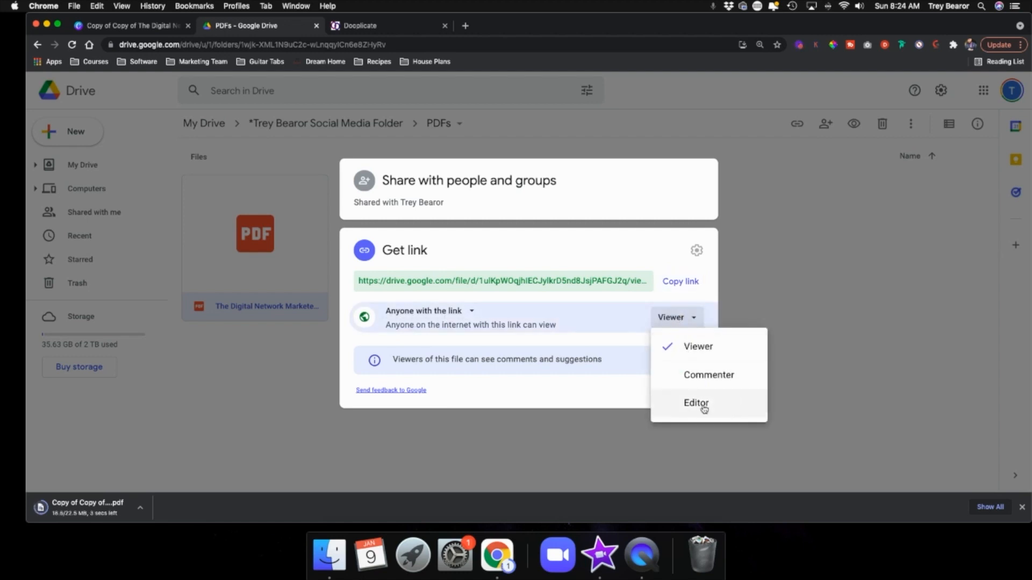
left_click(708, 347)
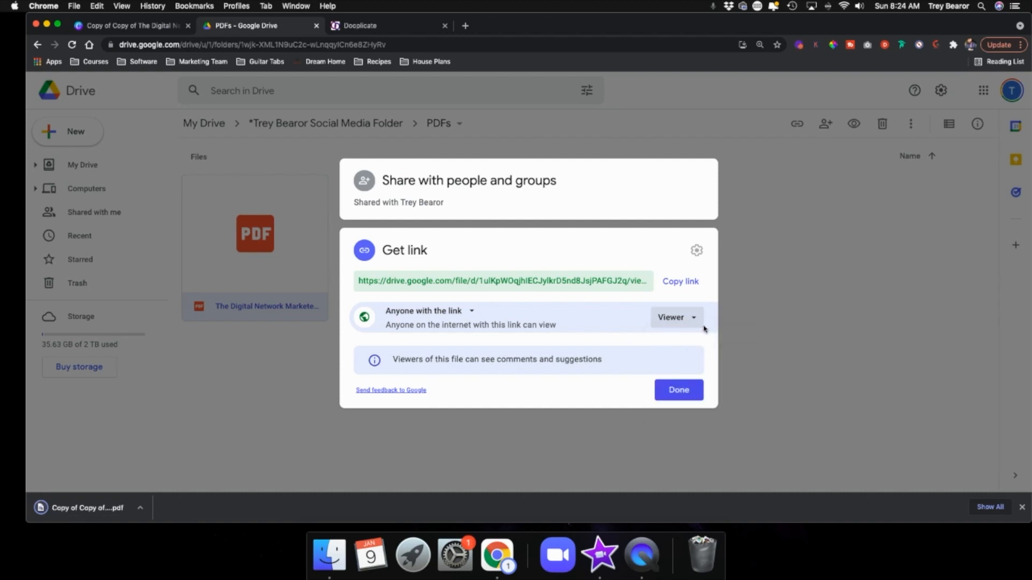
left_click(688, 284)
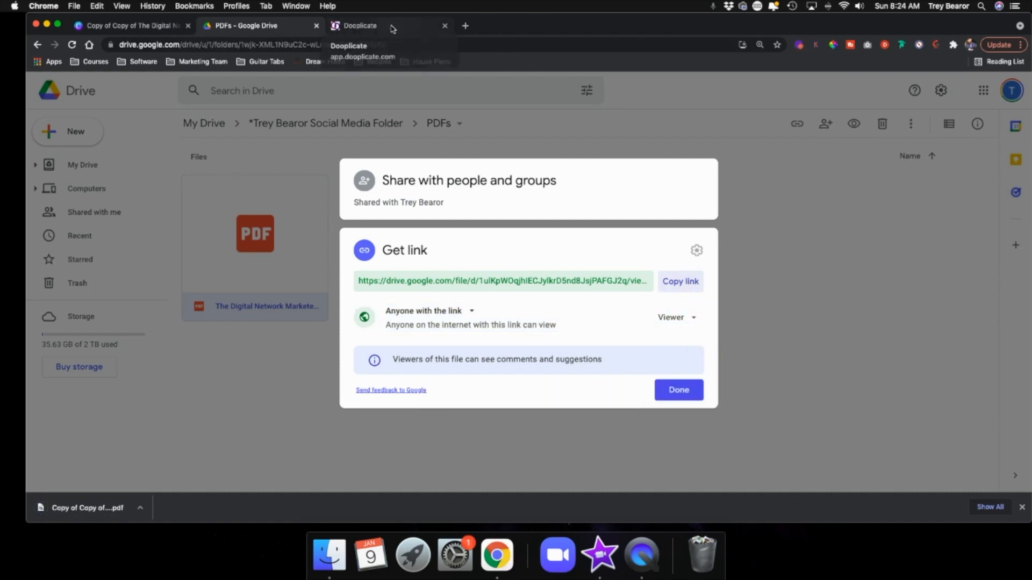
Step: Switch to the Dooplicate email and paste the Drive share link as the URL of the "Digital Network Marketer's Roadmap" link in the PS line
left_click(354, 25)
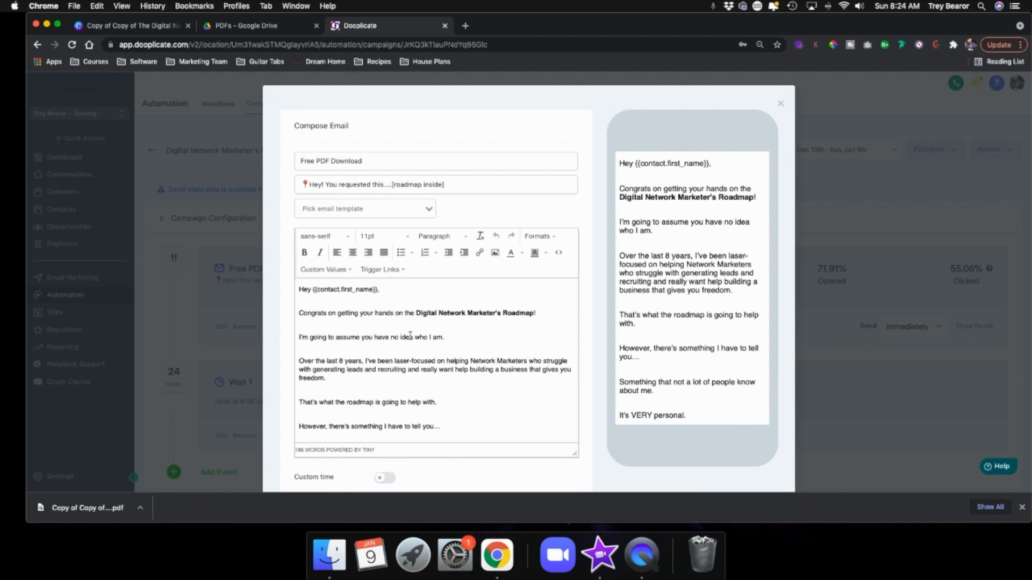
scroll(410, 336, "down", 2)
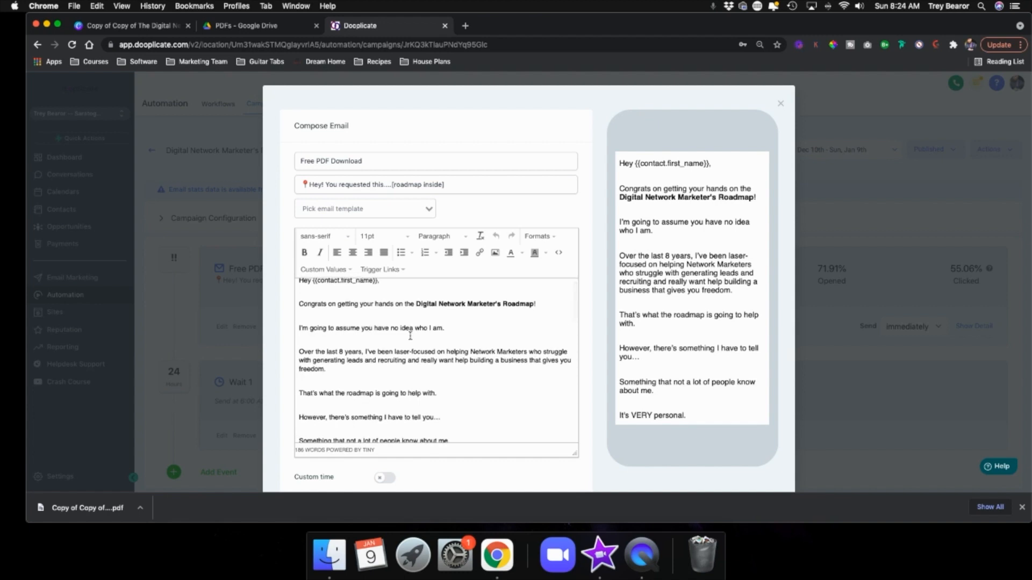
scroll(410, 335, "down", 10)
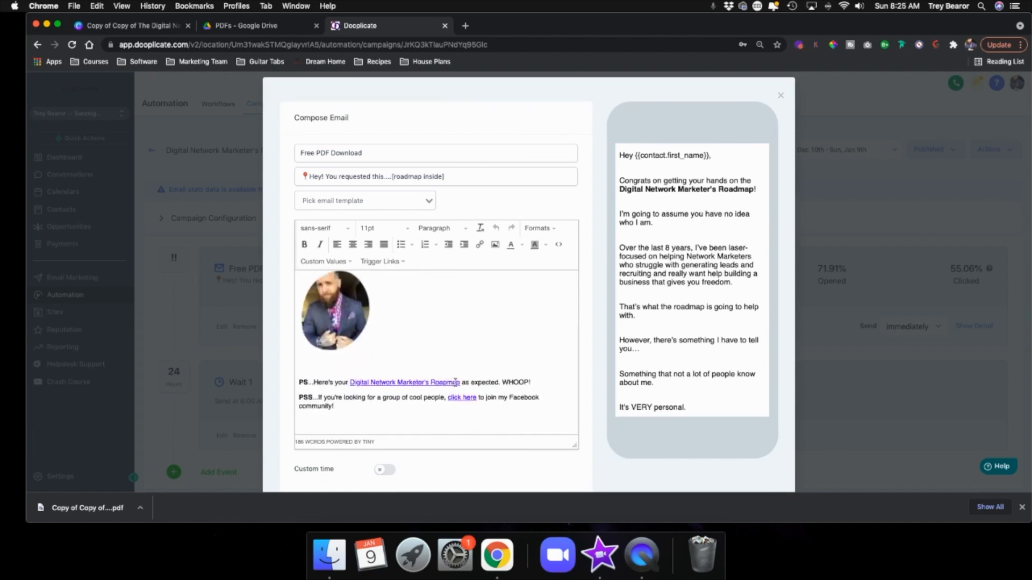
left_click(443, 382)
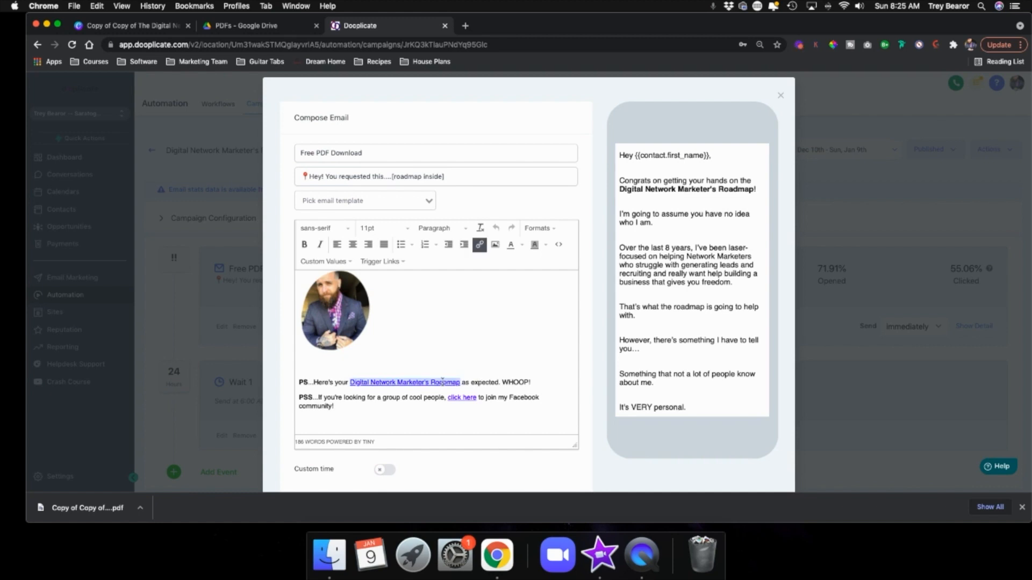
left_click(350, 382)
left_click_drag(351, 382, 451, 385)
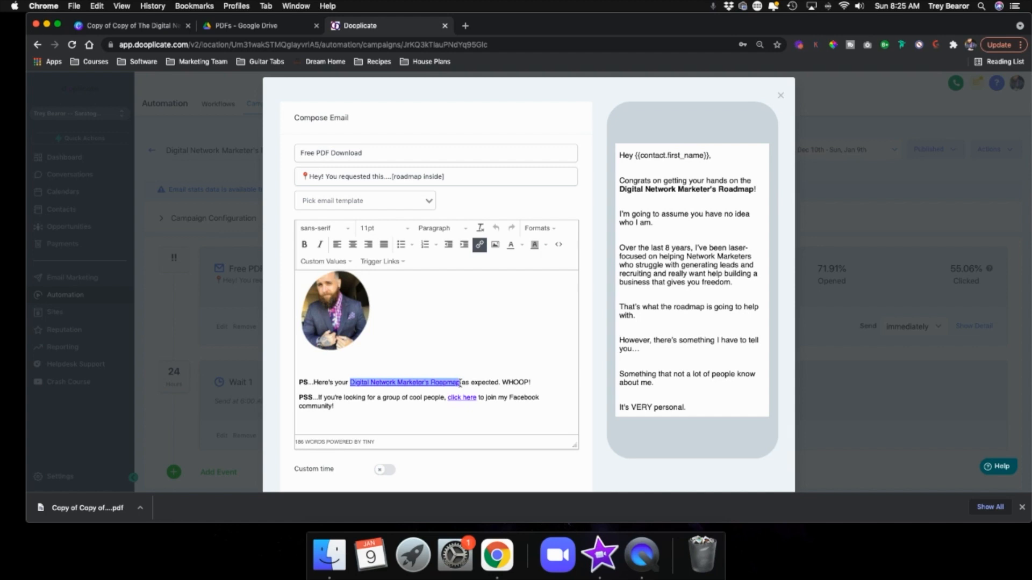
left_click(480, 245)
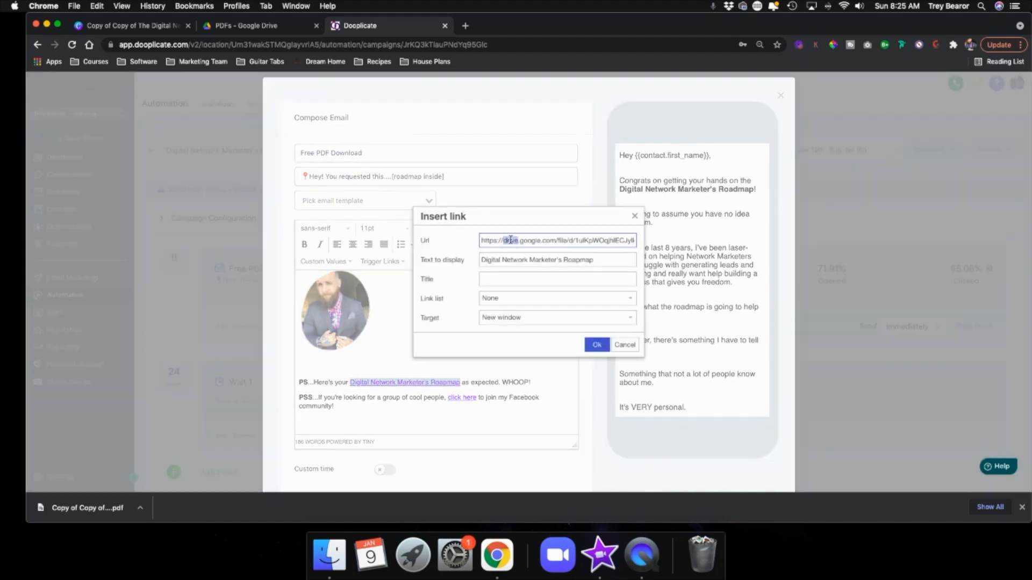
triple_click(509, 239)
key("super+v")
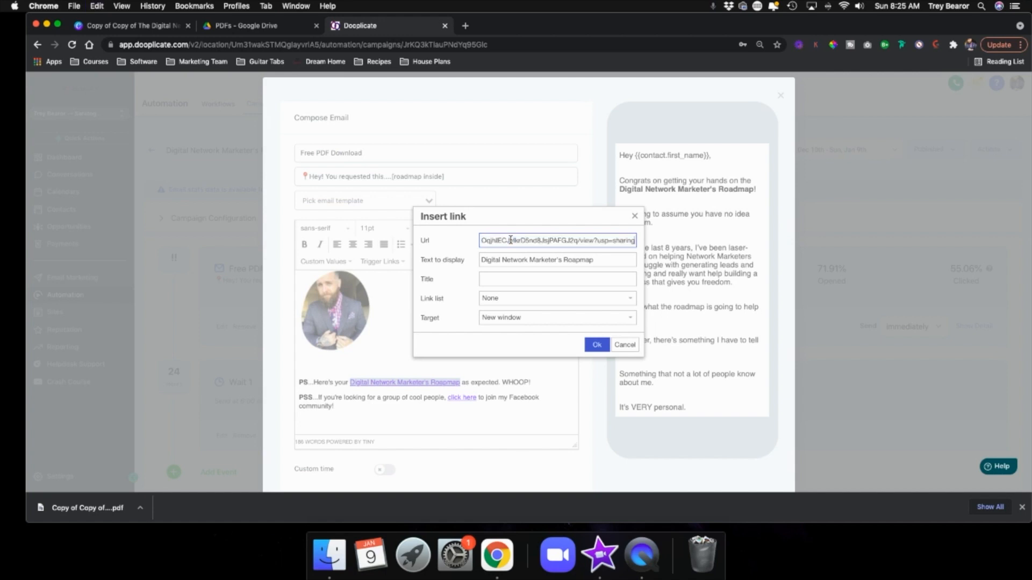
Step: Apply the updated roadmap link and save the "Free PDF Download" follow-up email
left_click(271, 26)
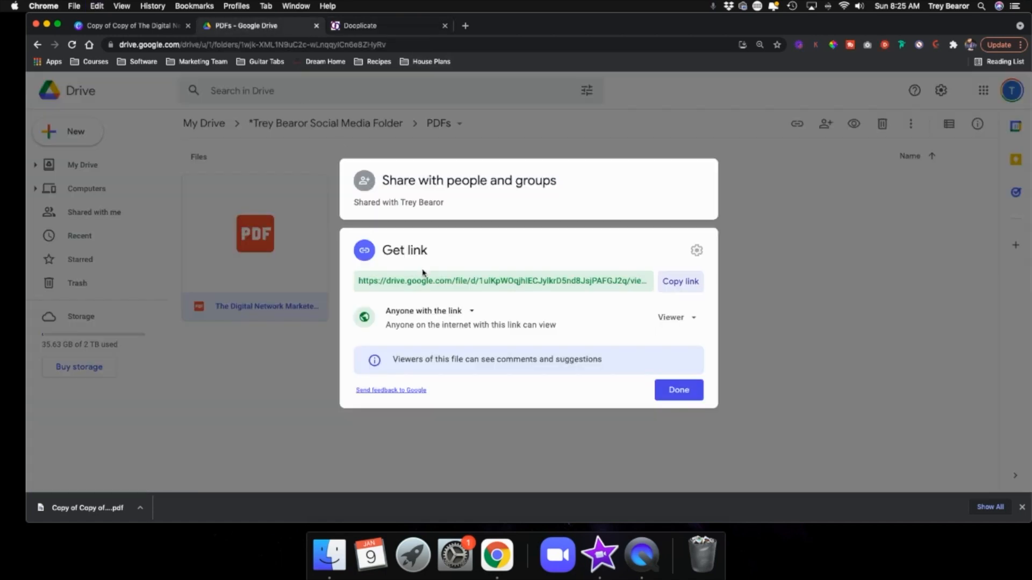
left_click(375, 26)
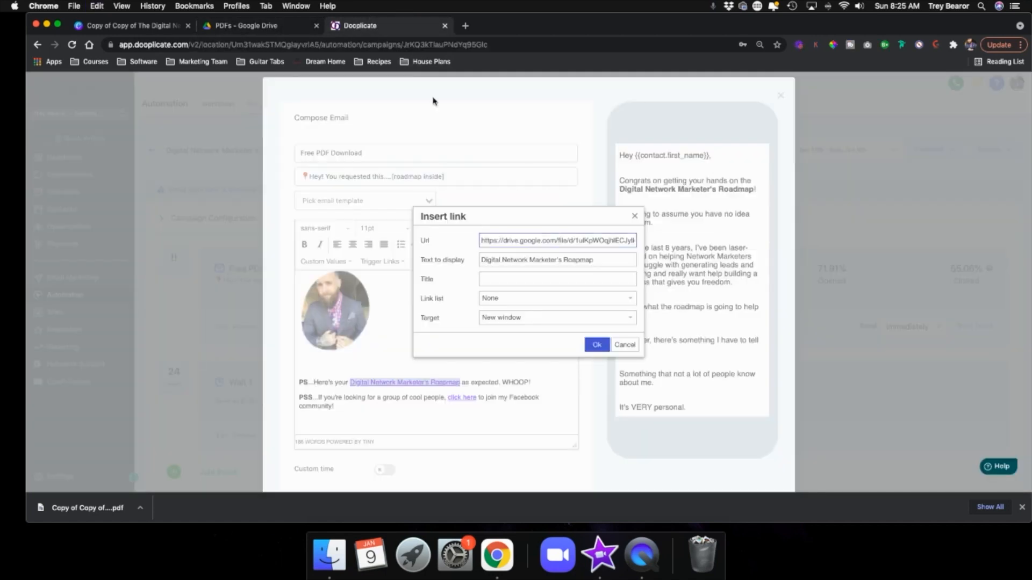
left_click(597, 345)
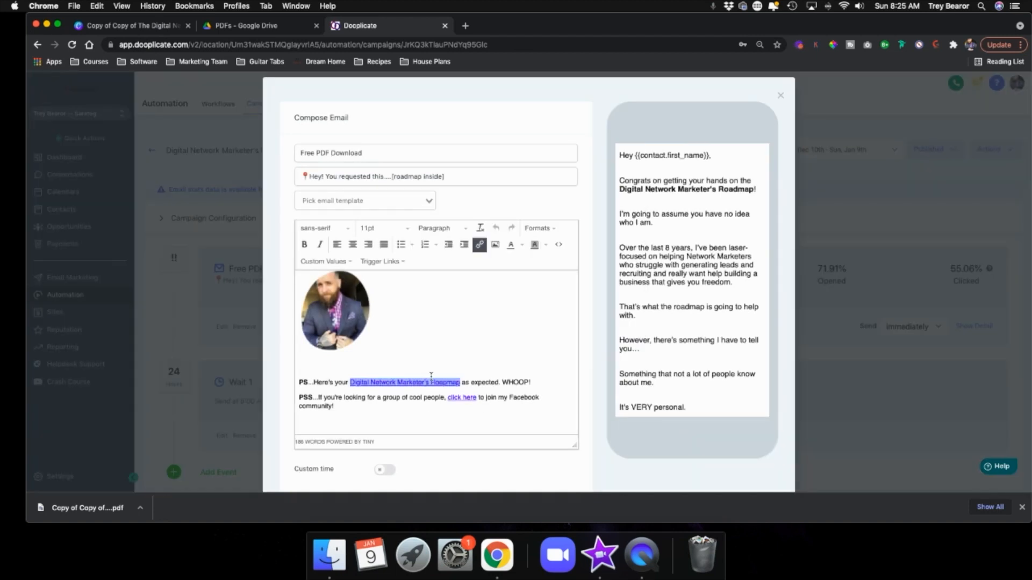
scroll(575, 371, "down", 5)
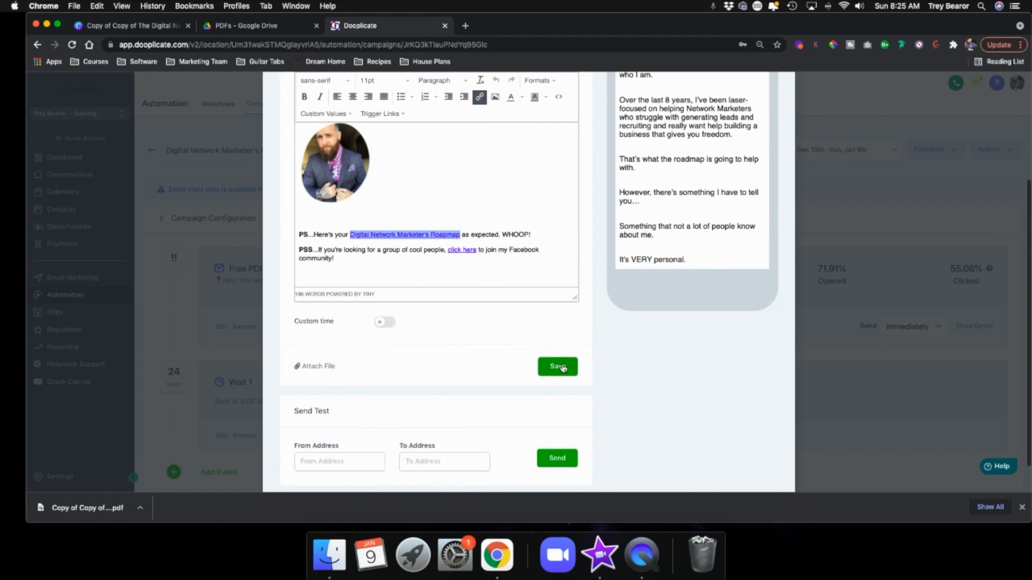
left_click(559, 366)
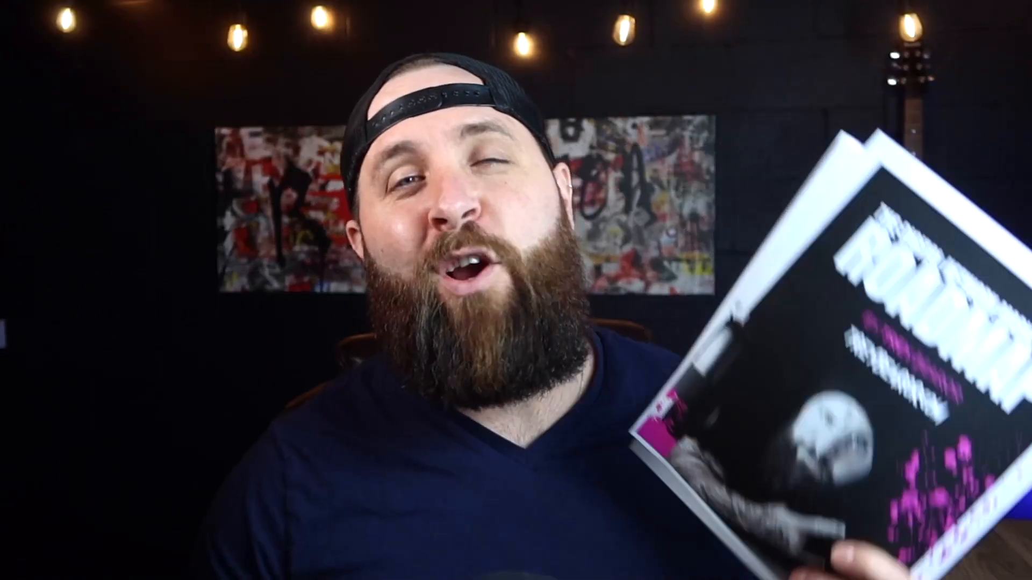